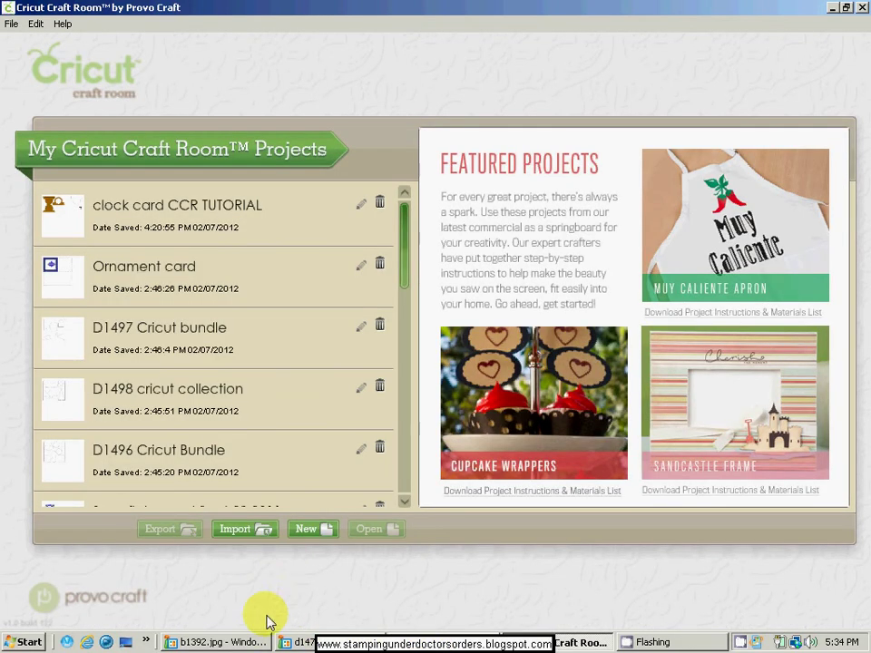
Step: View the webcam image of the finished clock and the b1392.jpg and d1477.jpg stamp set pictures, and return to Cricut Craft Room
click(417, 641)
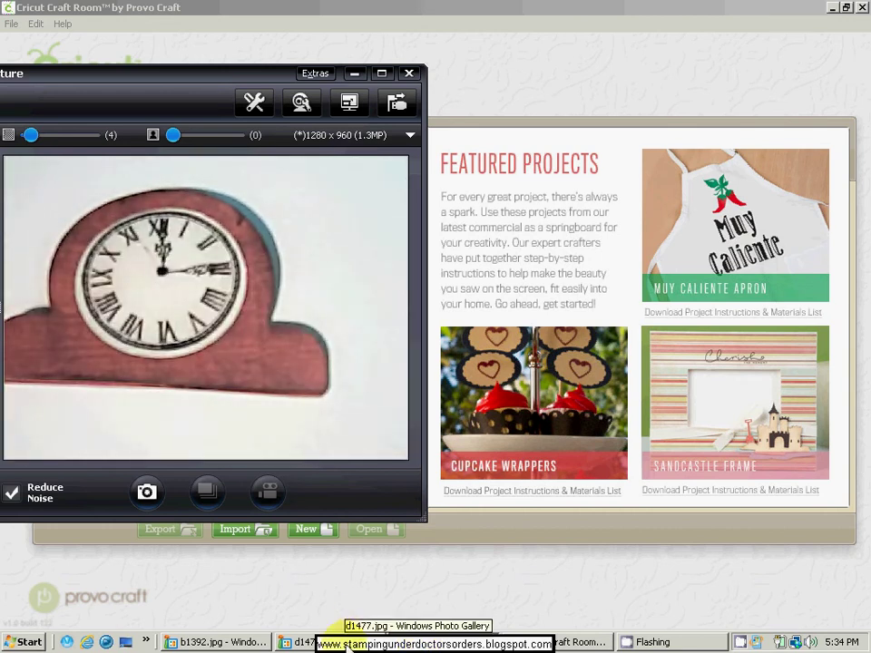
click(255, 643)
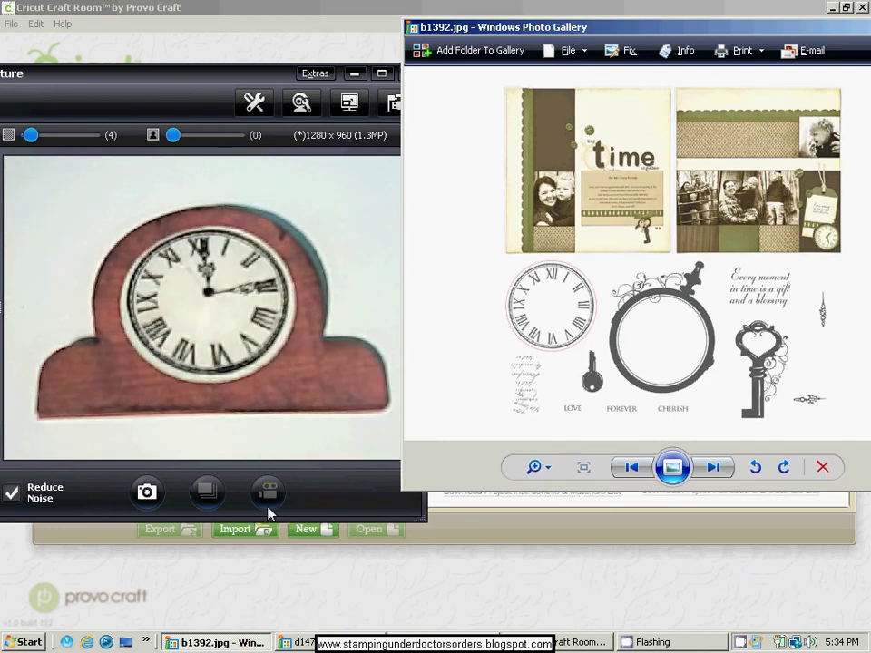
click(347, 644)
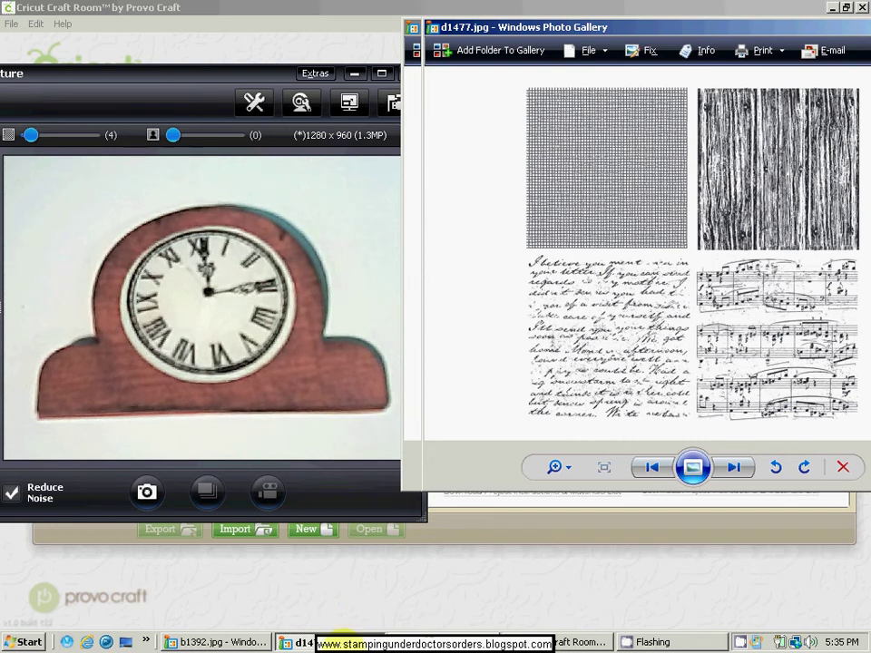
click(241, 643)
click(241, 643)
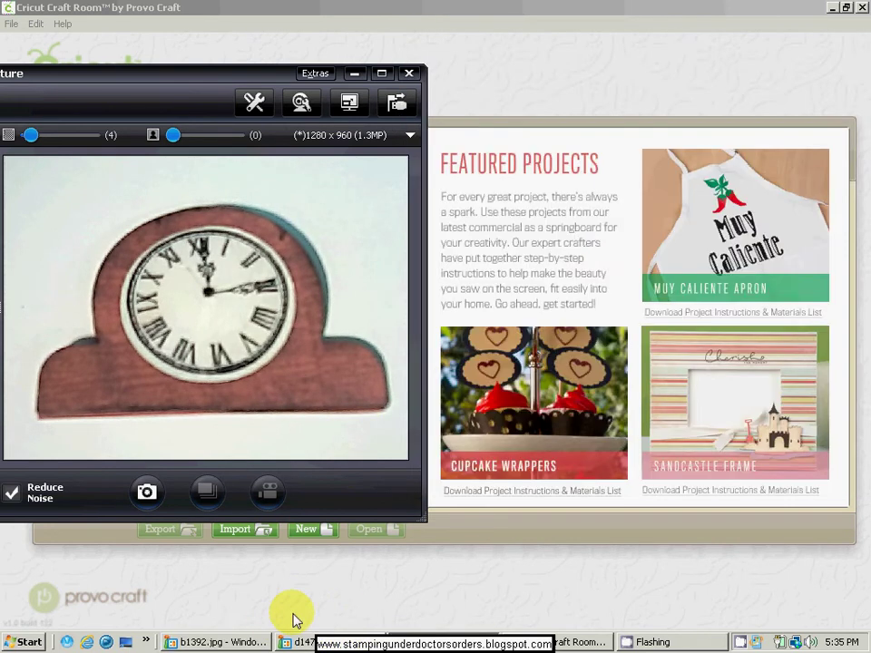
click(494, 643)
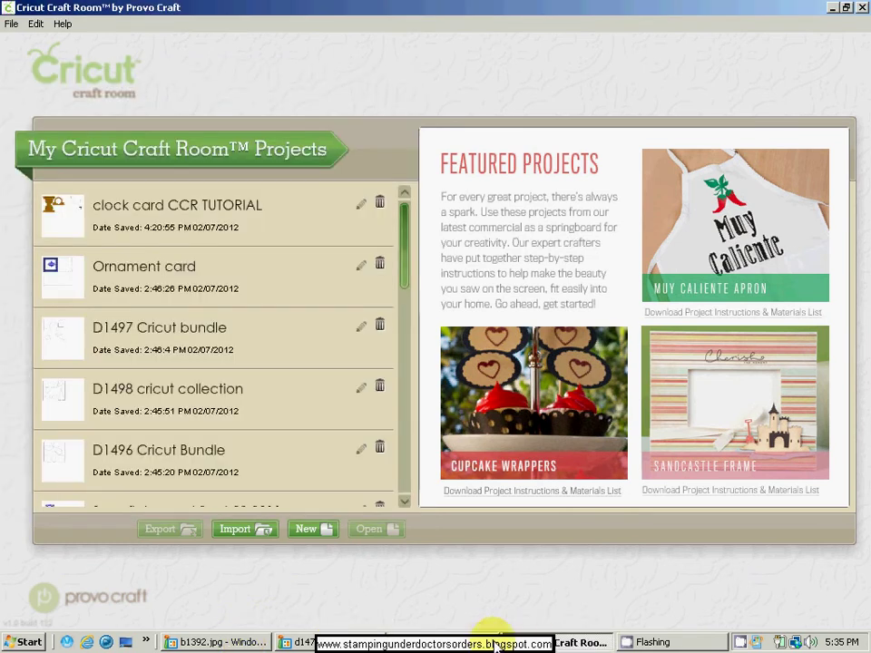
Step: Start a new project named TUTORIAL
click(307, 529)
text(TUT)
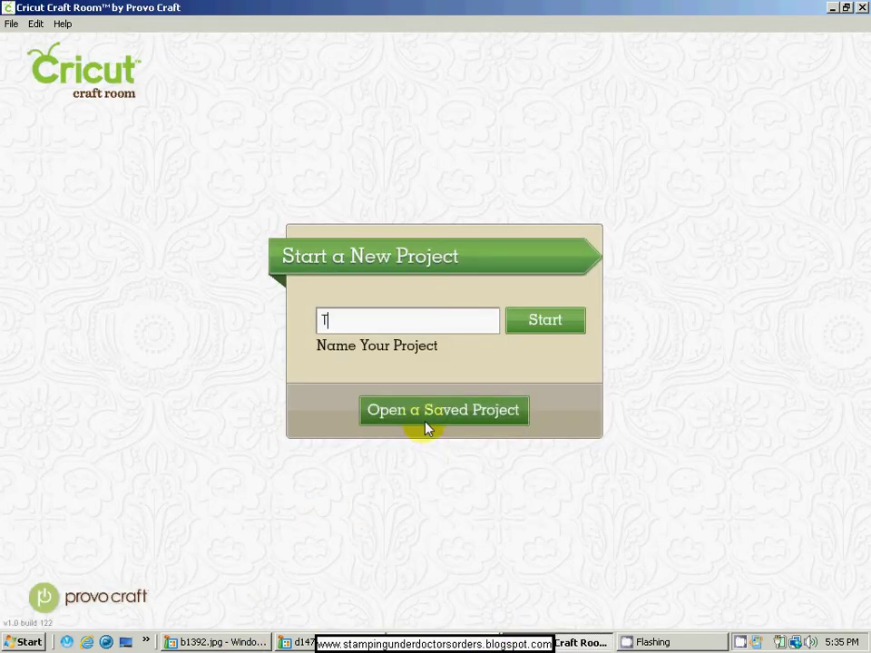
text(ORIAL)
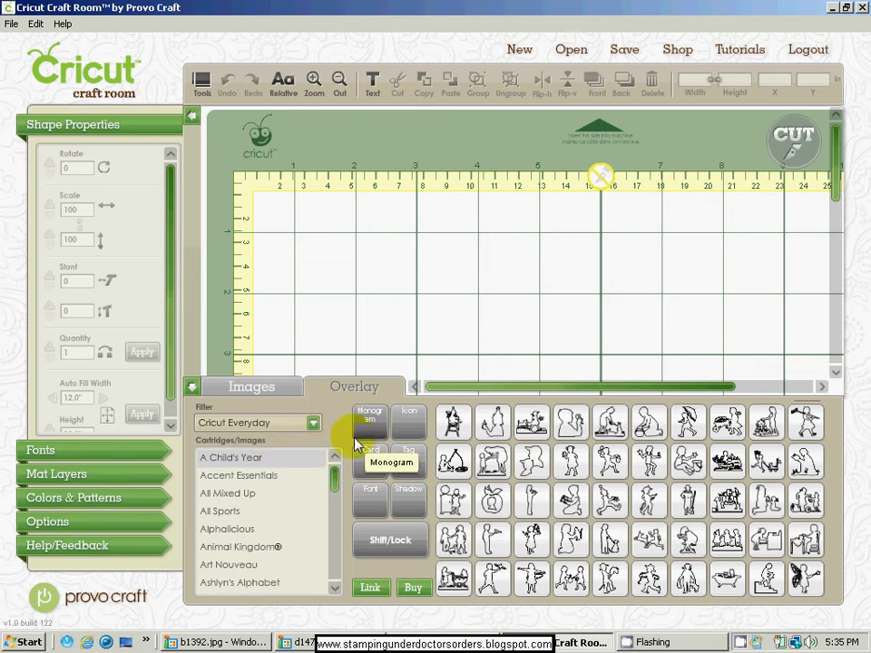
Step: Filter the cartridges to Cricut Famous Friends and load the Close to my Heart - Art Philosophy cartridge
mouse_move(452, 575)
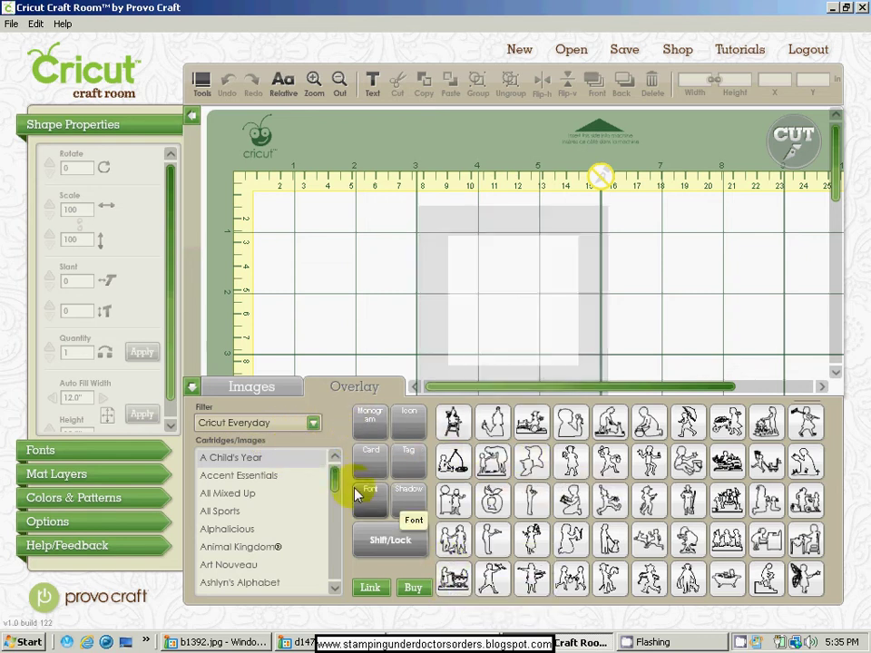
click(371, 589)
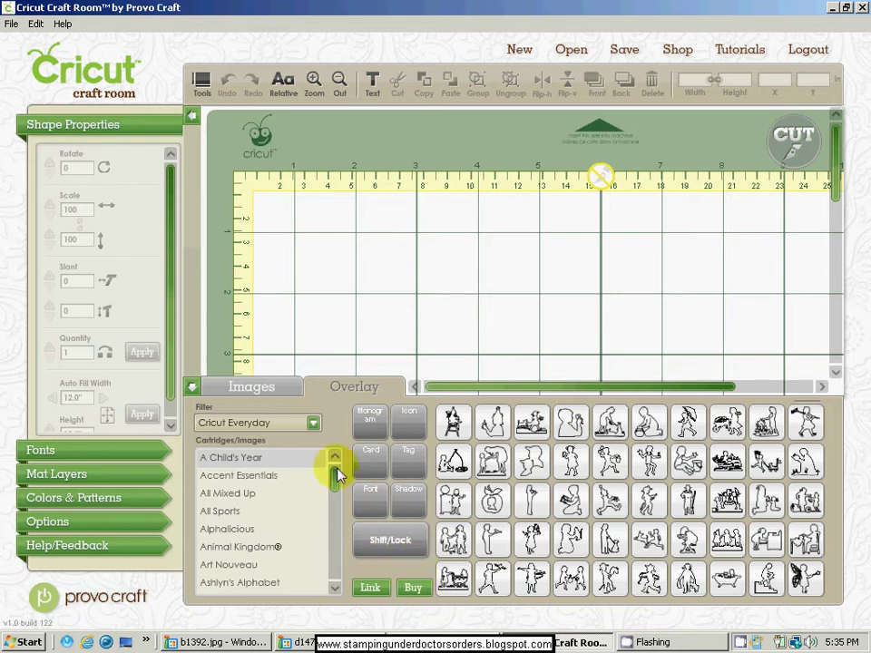
click(314, 424)
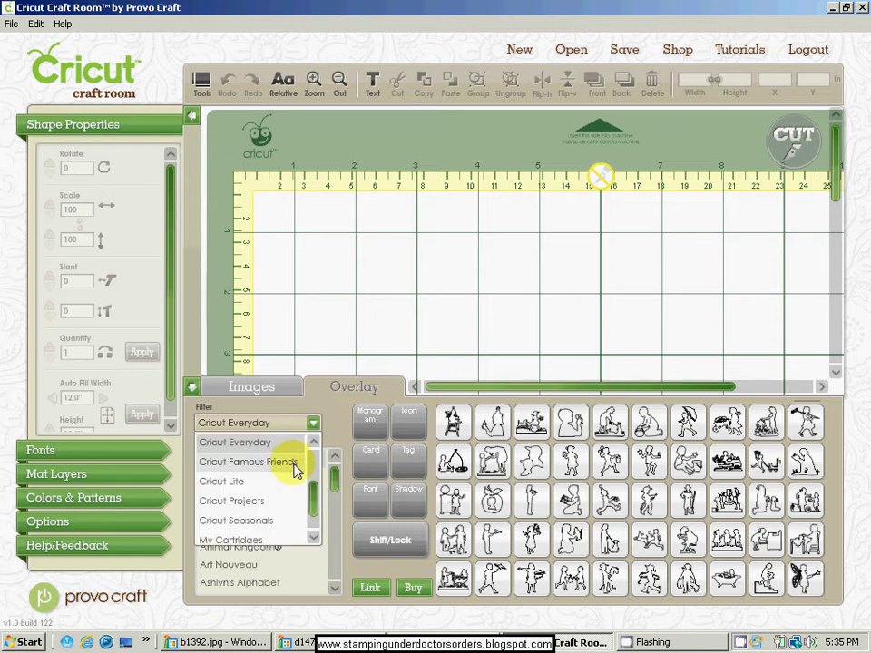
click(296, 463)
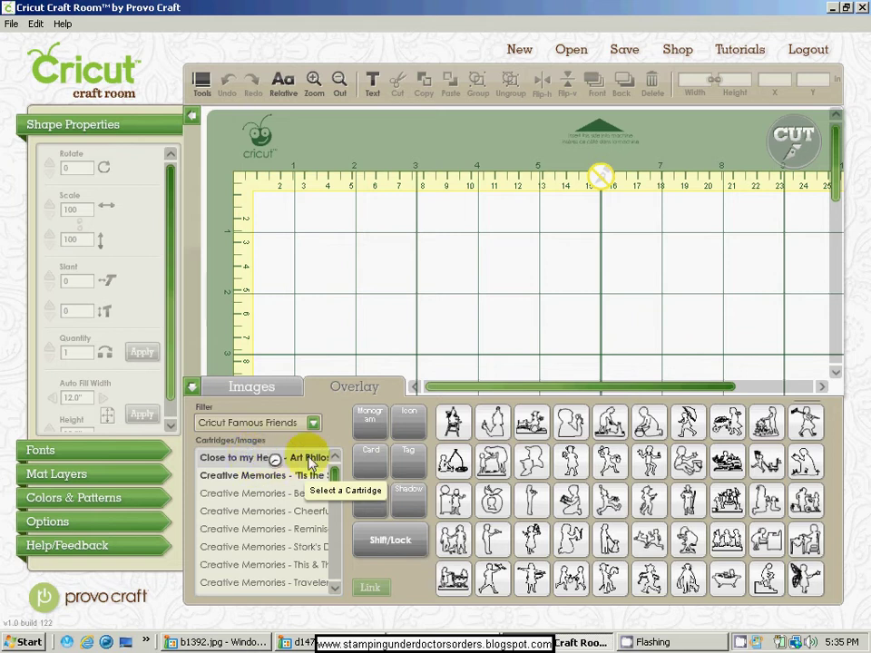
click(309, 459)
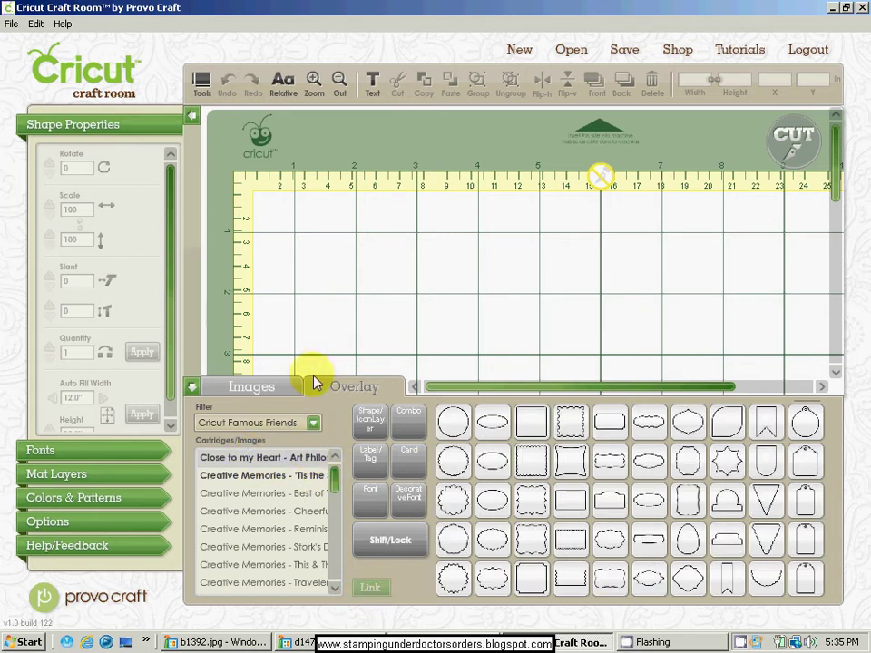
Step: Filter the cartridge list to My Cartridges, keeping the Art Philosophy cartridge selected
click(313, 424)
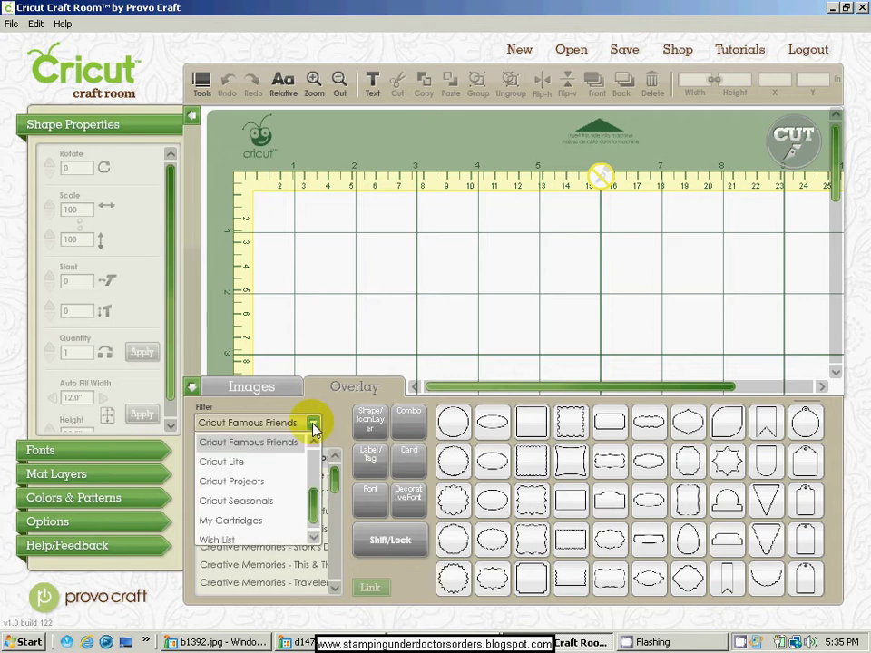
click(260, 523)
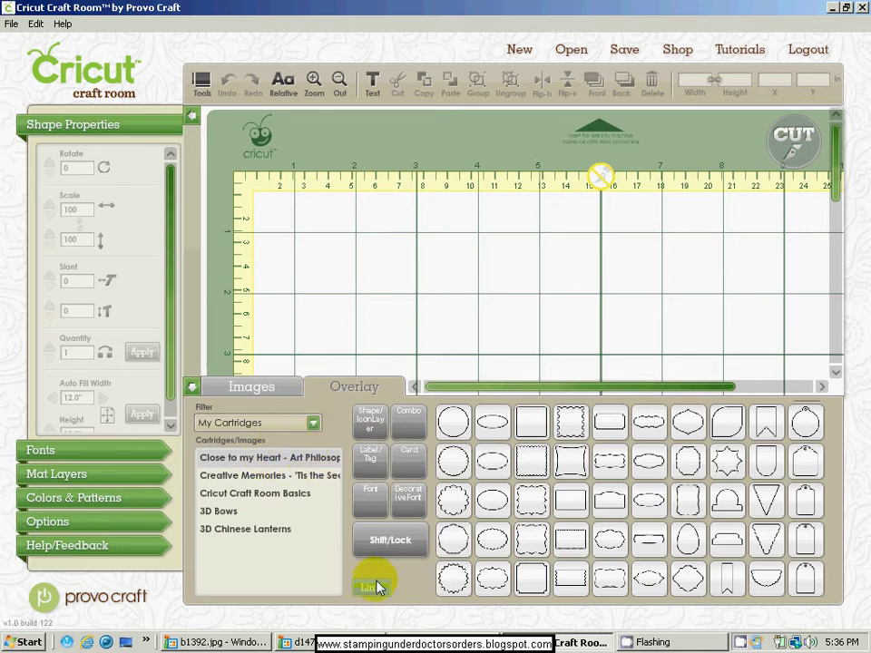
click(313, 424)
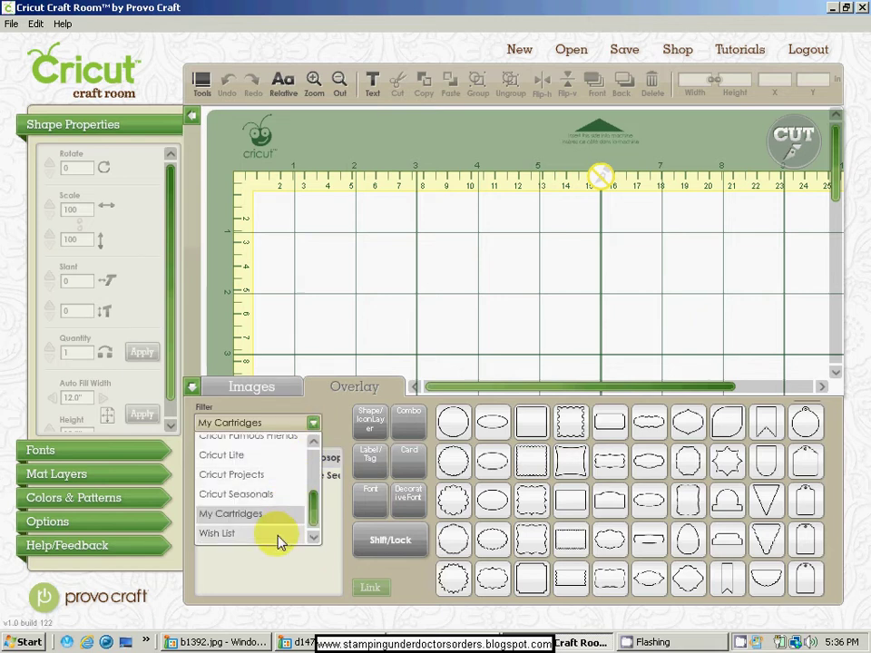
click(232, 516)
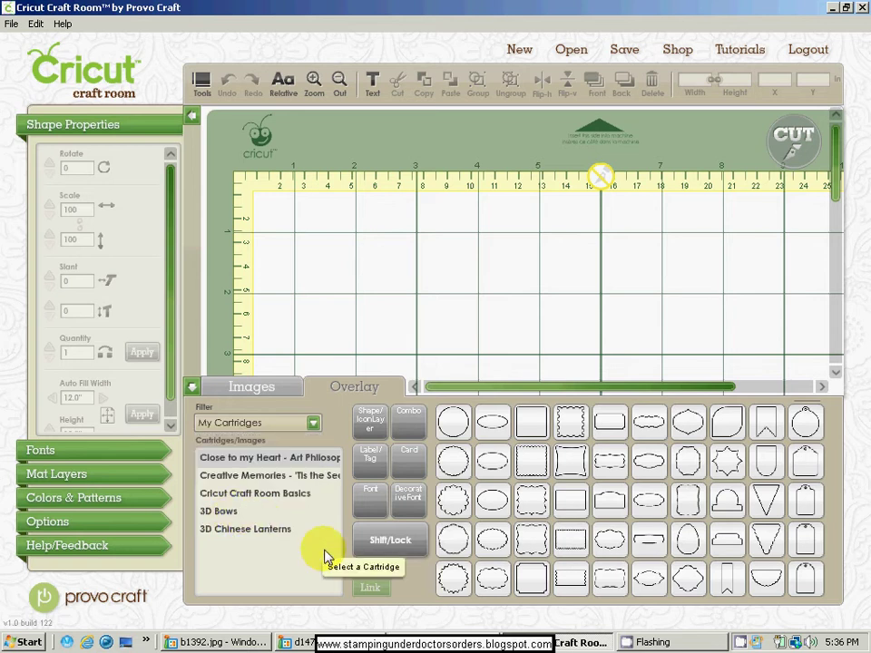
Step: Set the project's dial size to 1.75 in and add the plain circle to the mat
click(119, 524)
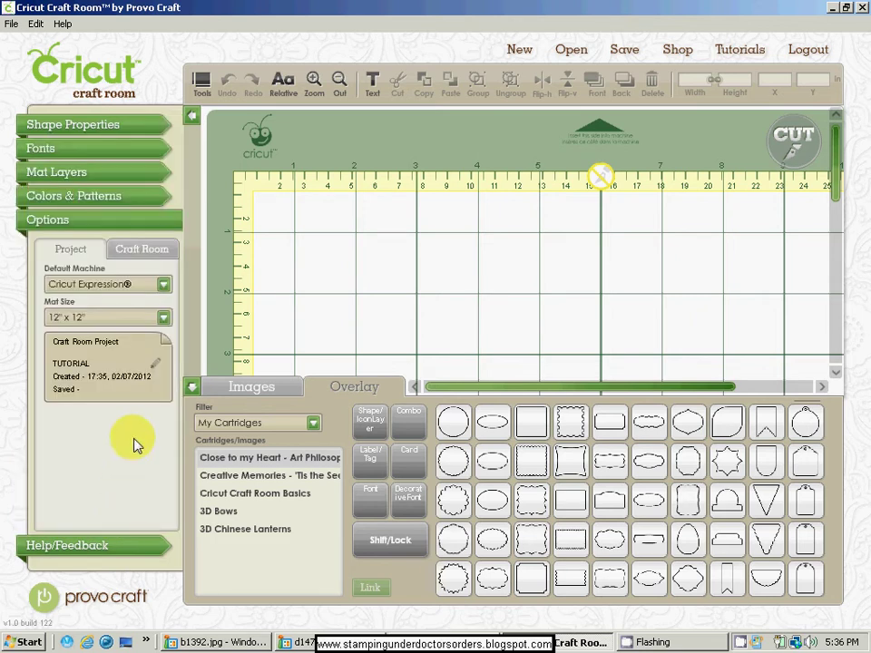
click(143, 252)
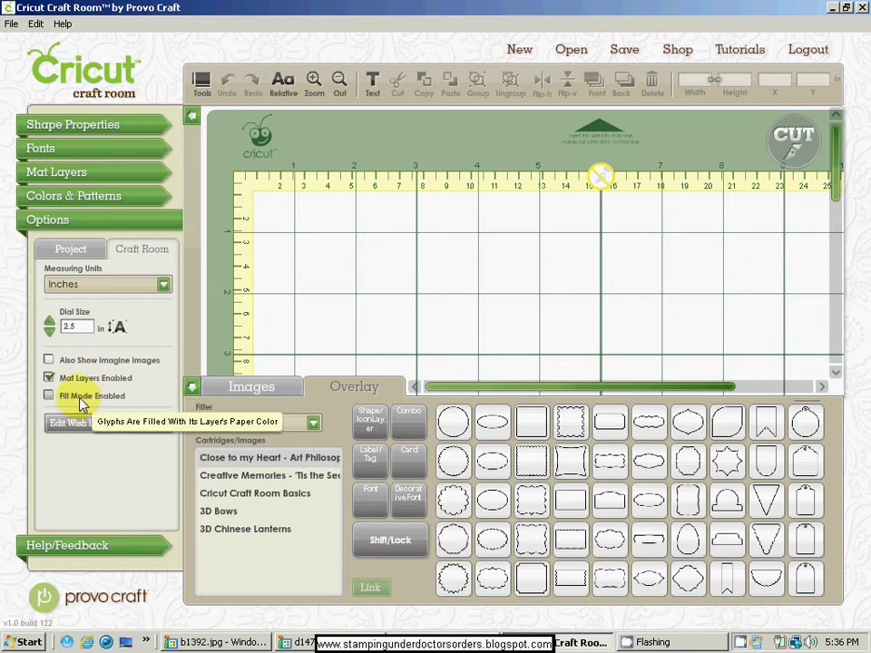
click(49, 330)
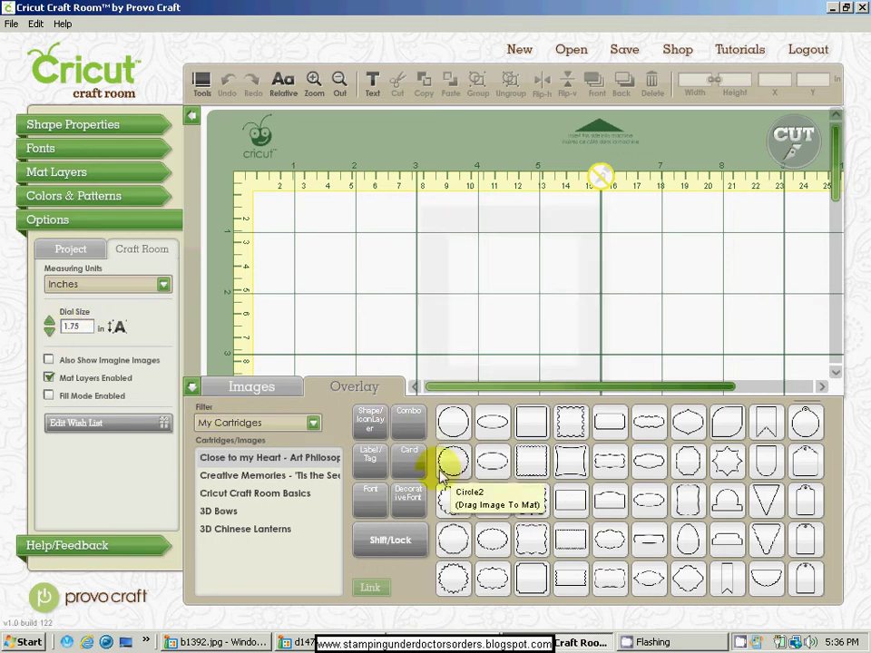
click(464, 429)
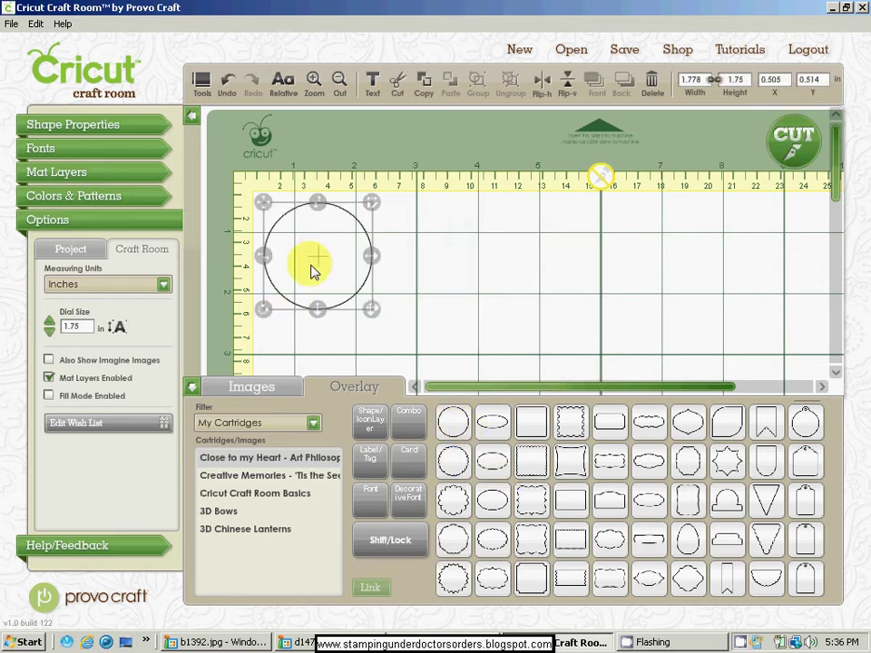
Step: Enable fill mode and add the Tab1 base shape on a new layer with the dial size set to 2.5 in
click(49, 397)
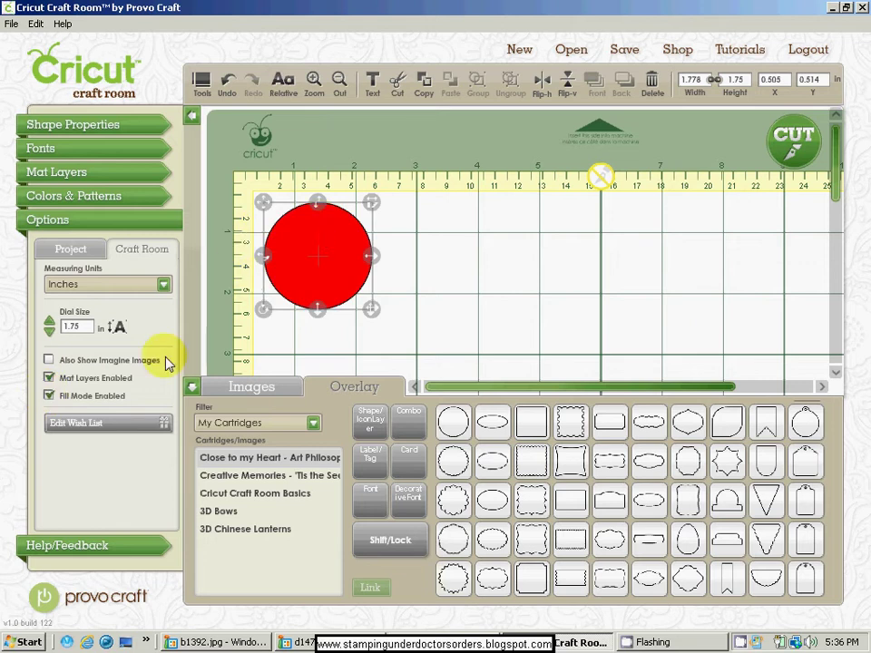
click(49, 320)
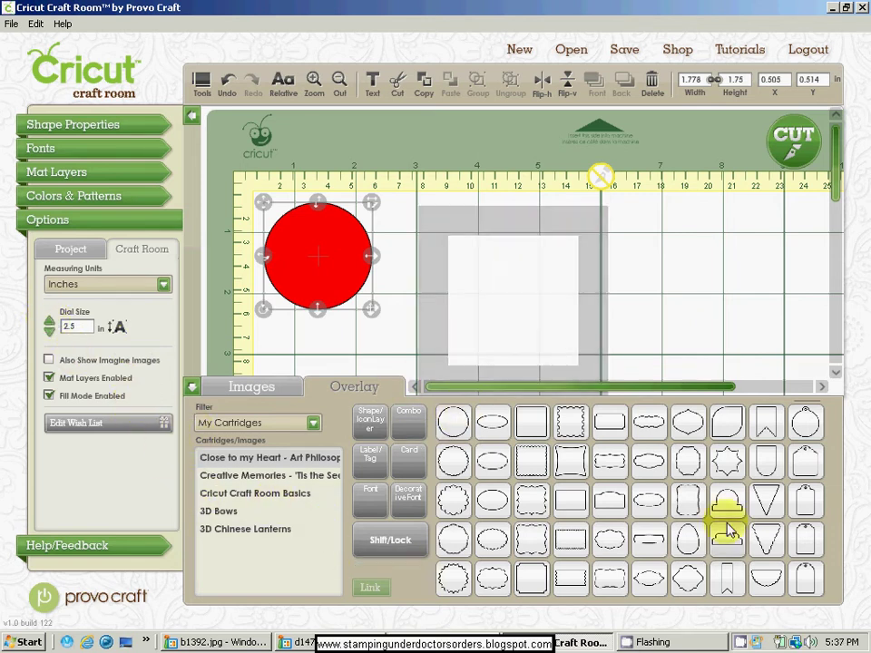
mouse_move(729, 502)
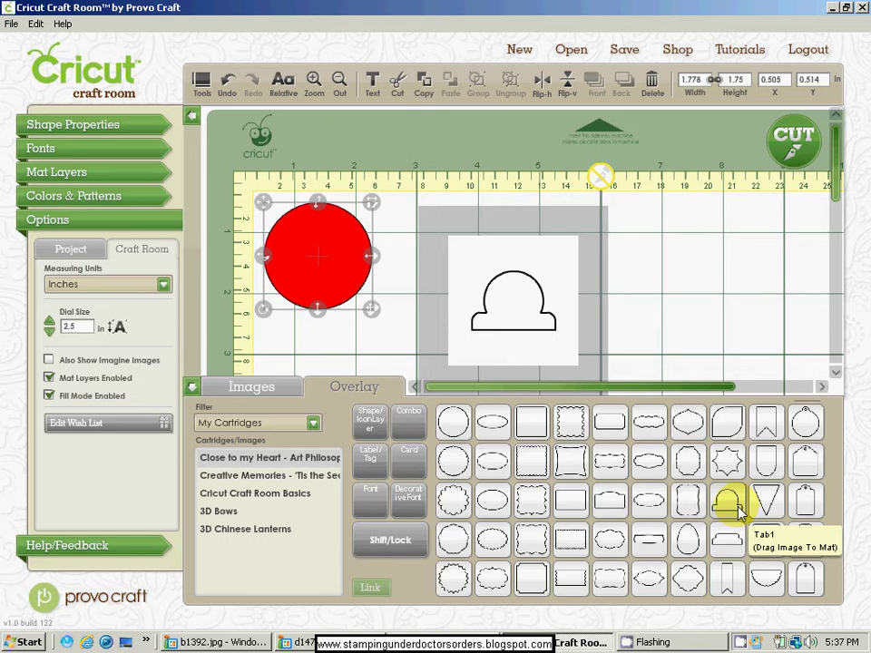
click(733, 508)
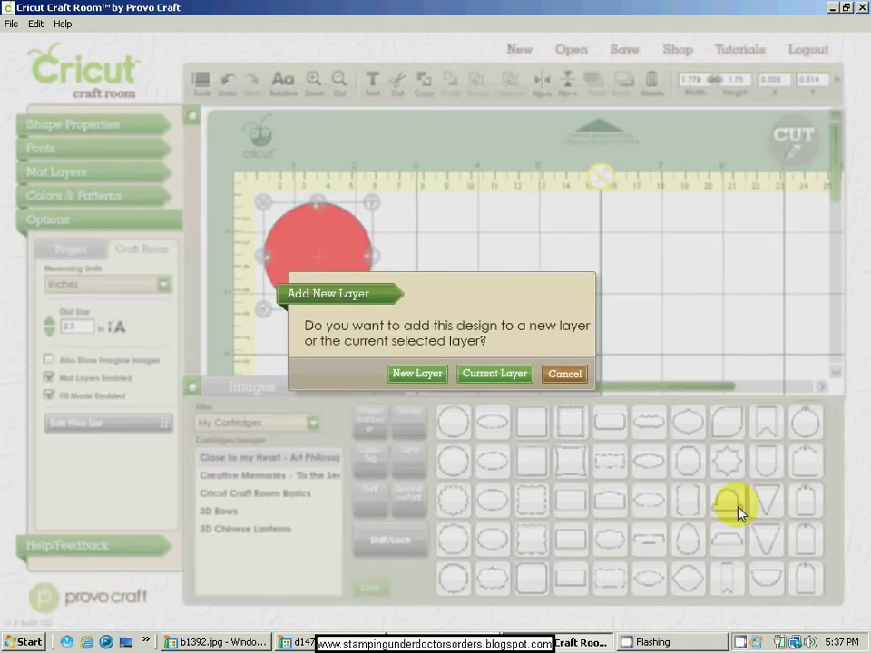
click(412, 373)
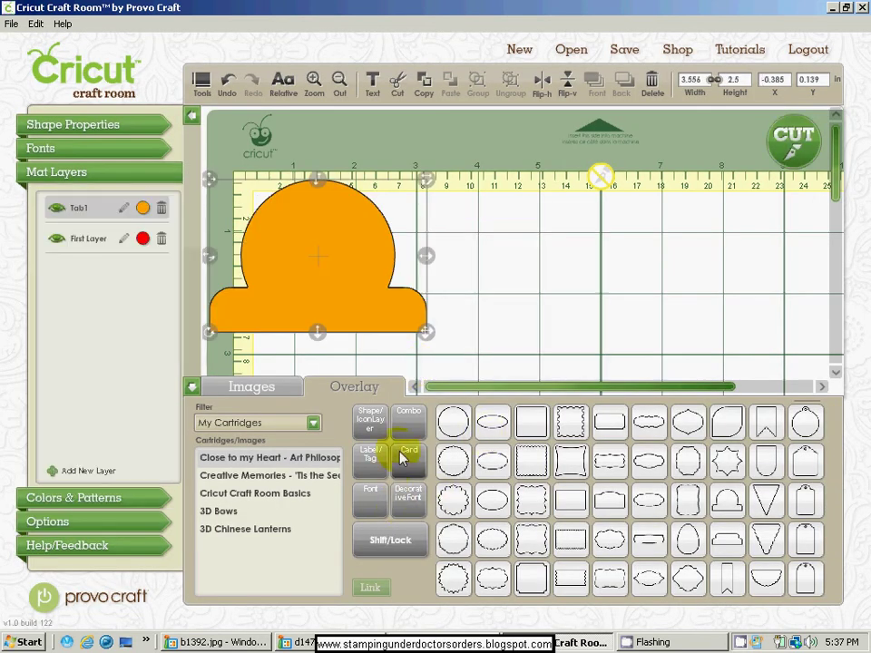
Step: Add the Card version of Tab1 on a new layer
click(408, 458)
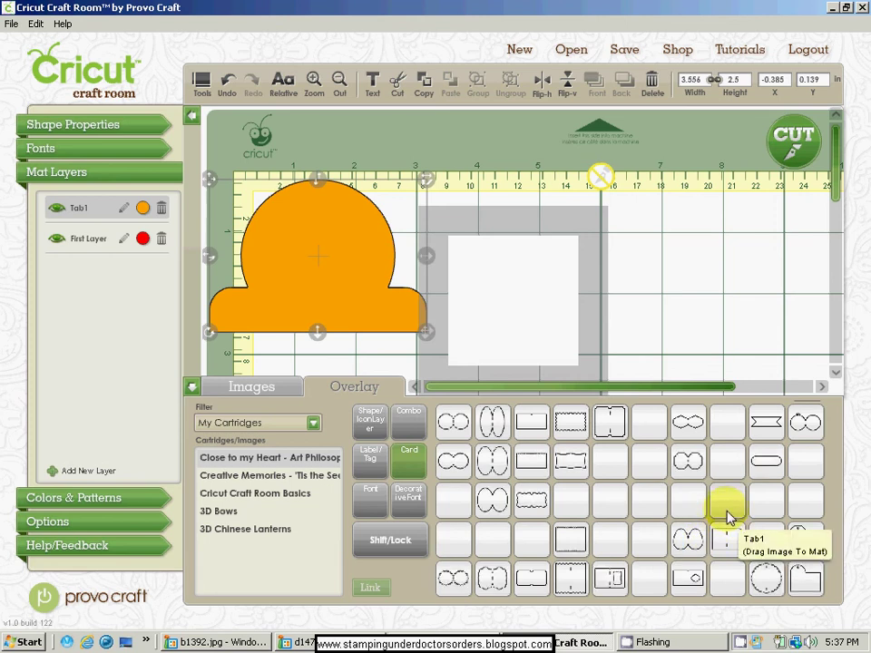
click(728, 515)
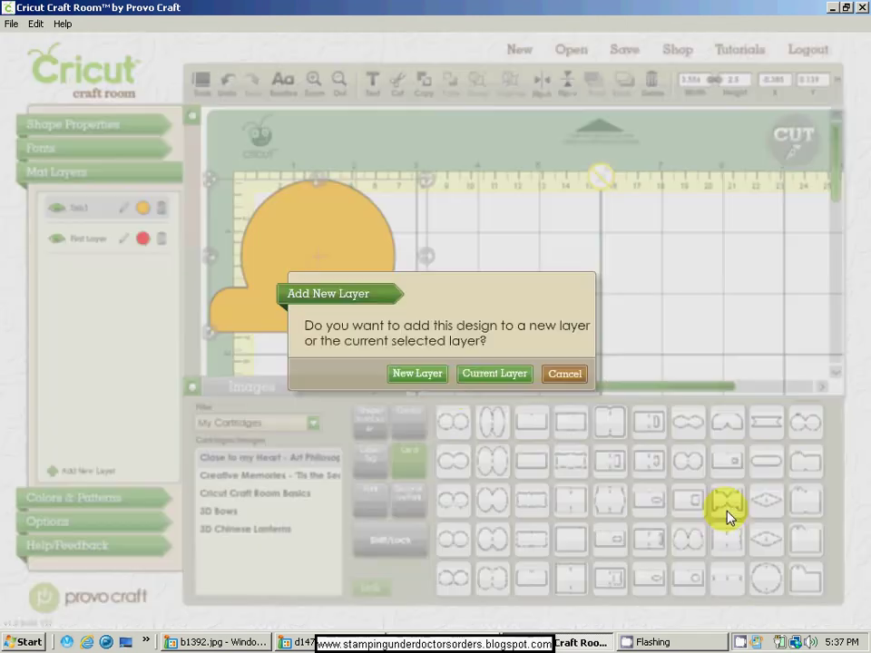
click(434, 374)
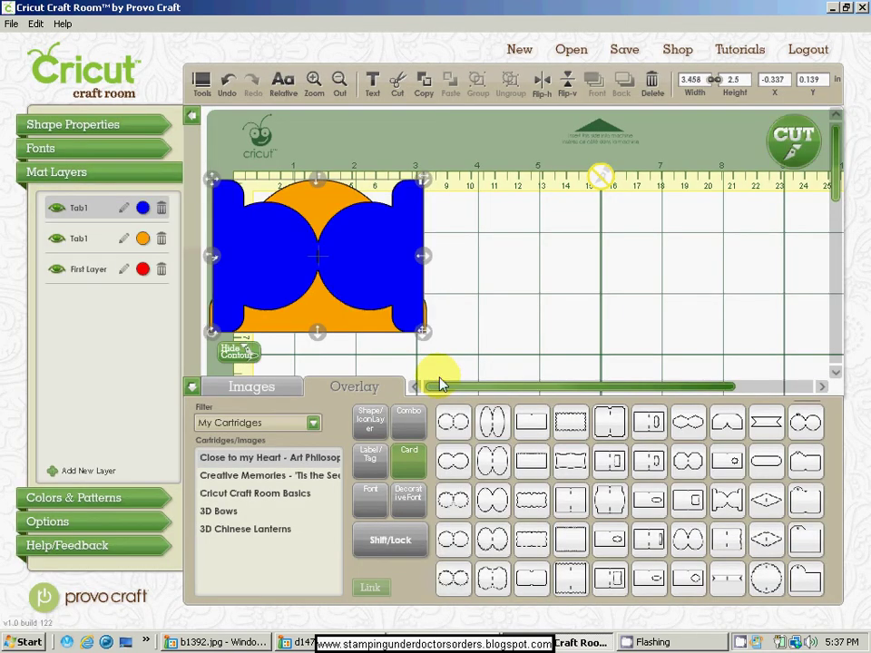
Step: Add the Shape/Icon Layer version of Tab1 on a new layer and move it to about X 1.906, Y 0.528 in
click(379, 414)
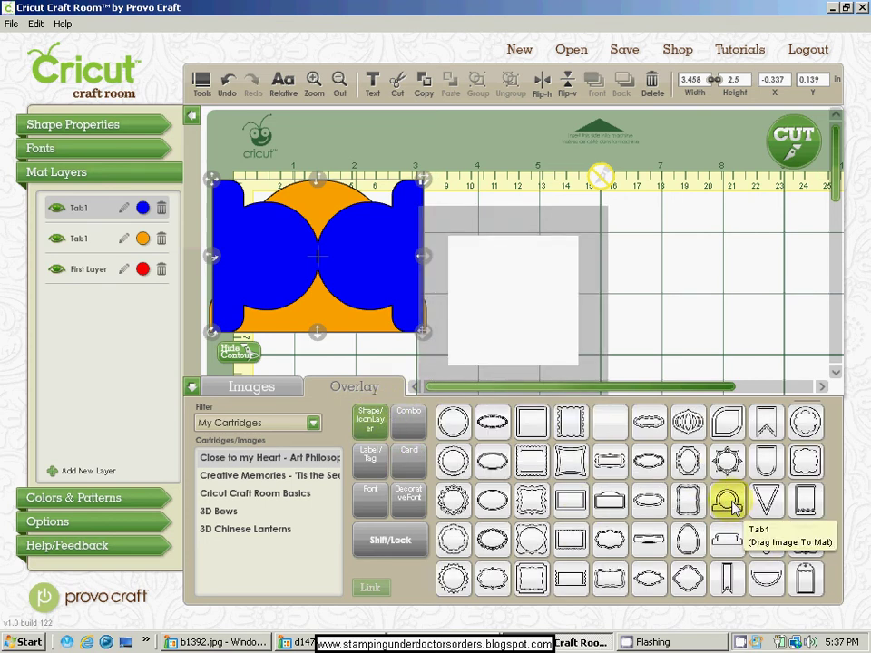
click(730, 504)
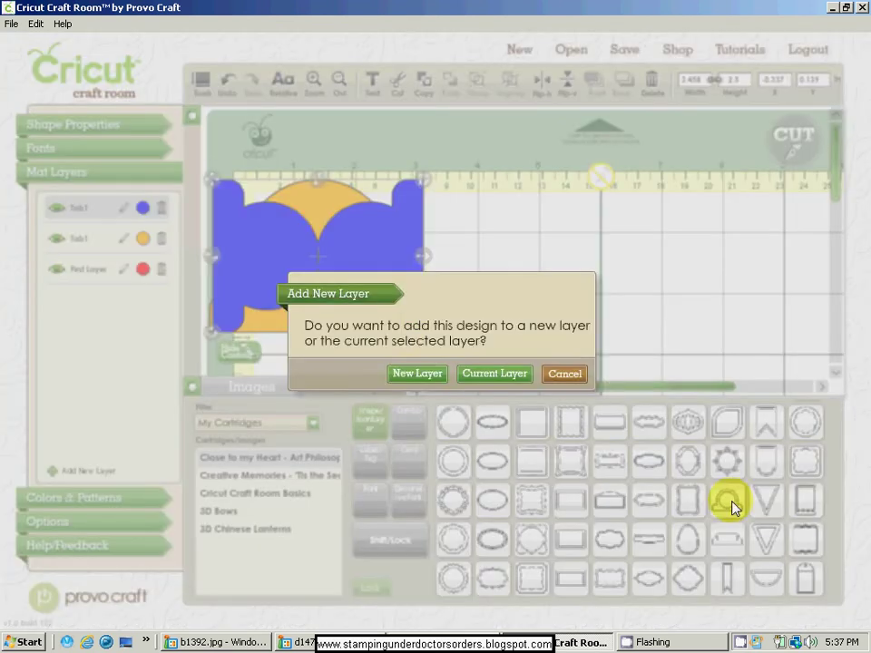
click(417, 372)
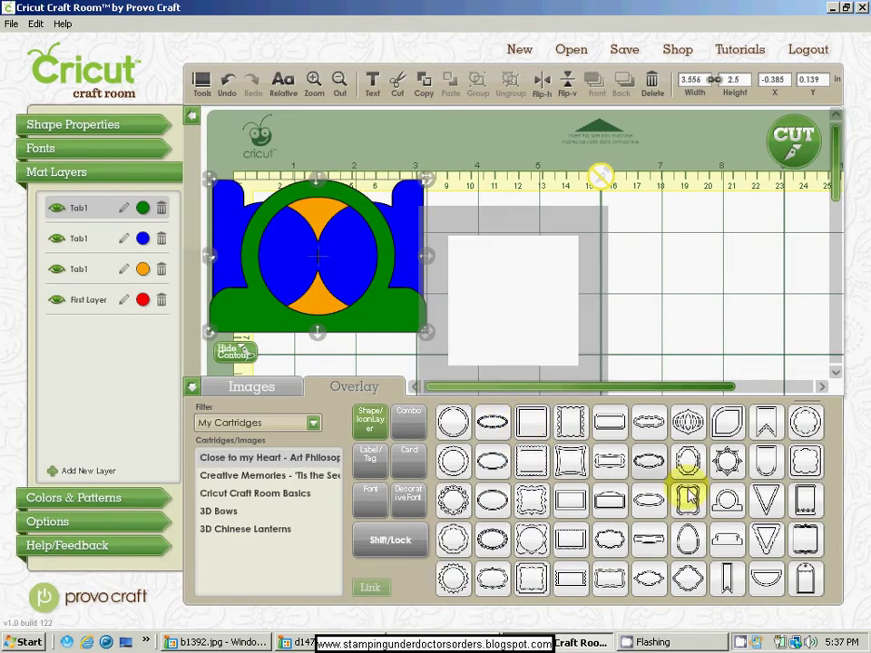
drag(399, 313, 536, 339)
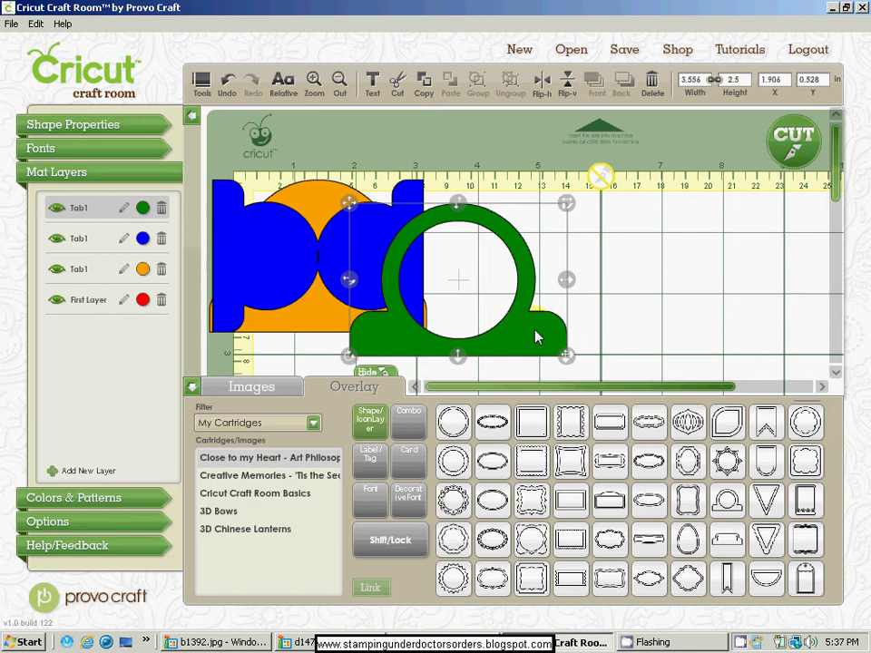
Step: Turn off the Shape/Icon Layer version and add the plain Circle1 shape on a new layer
click(515, 436)
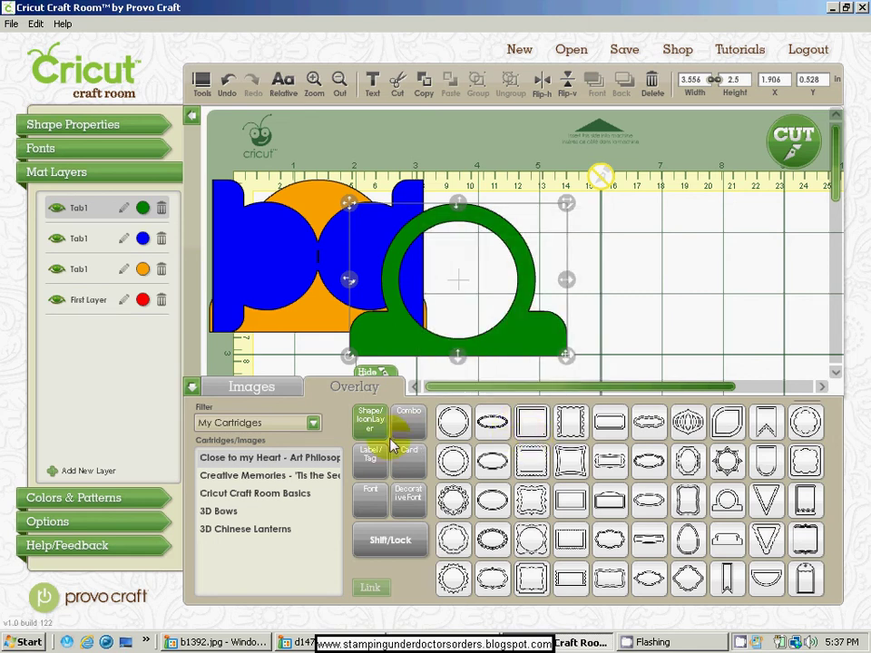
click(371, 419)
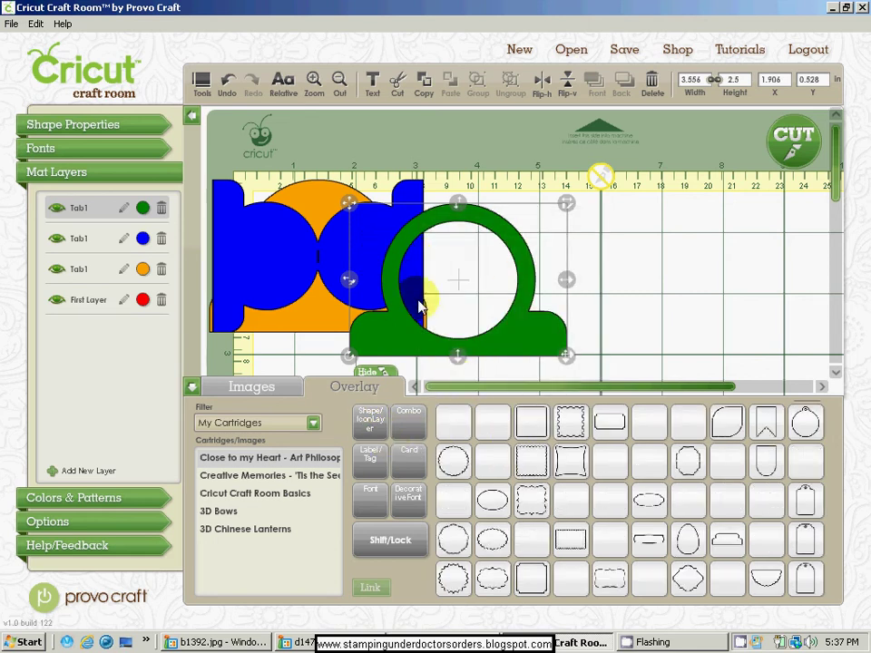
mouse_move(453, 422)
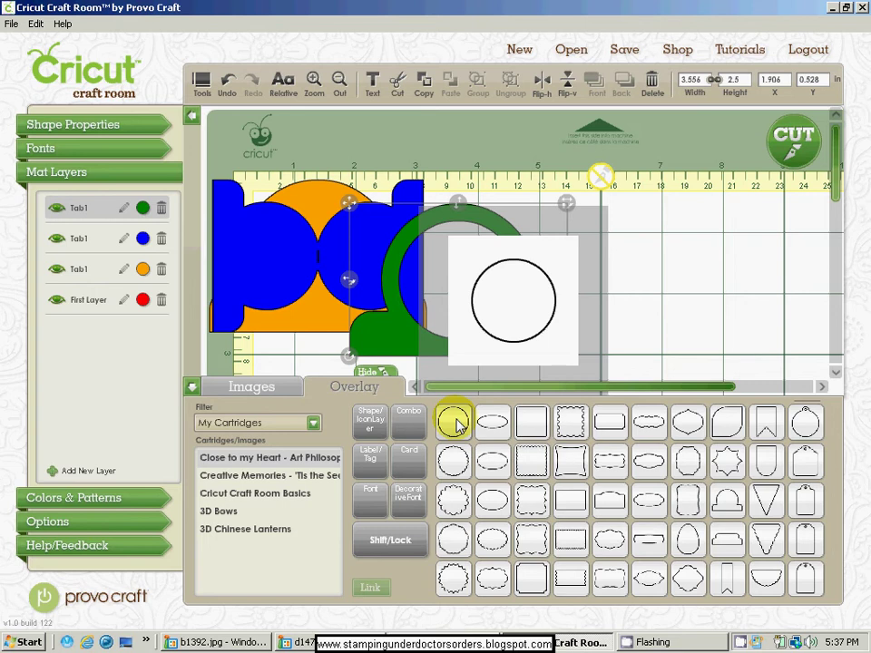
click(455, 423)
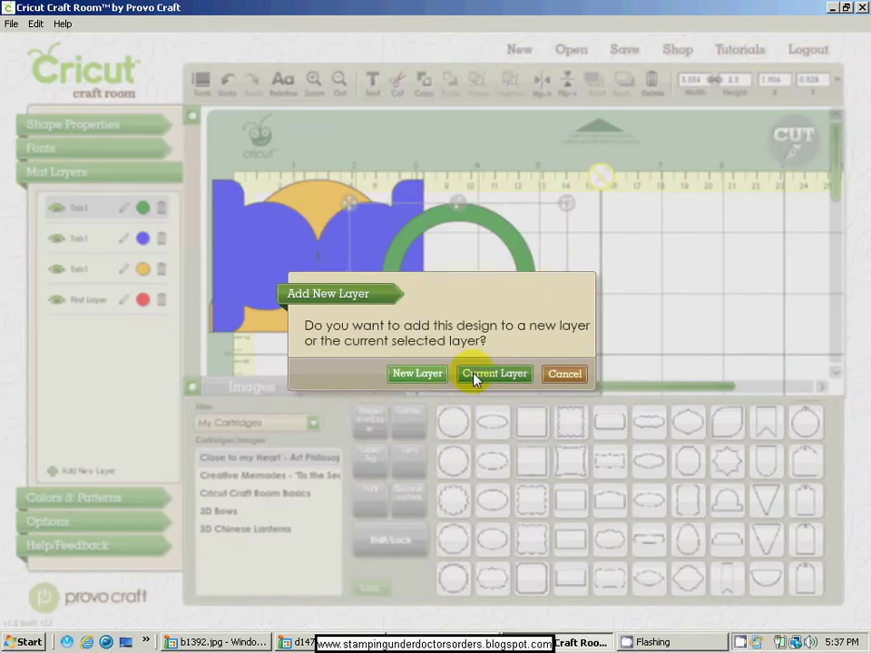
click(437, 373)
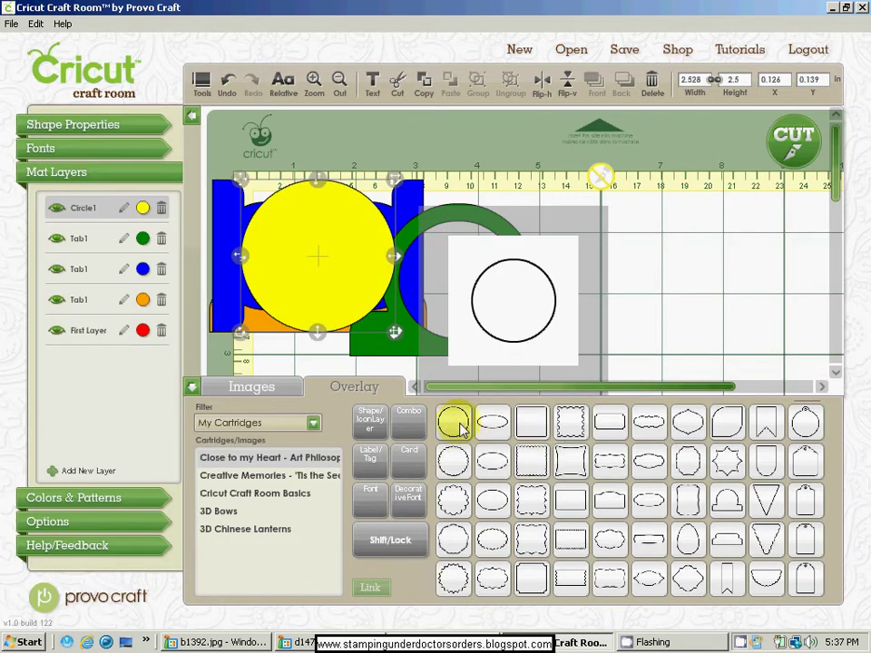
Step: Add a second Circle1 to the current layer, move it to about X 2.306, Y 0.153 in, and set it to Don't Weld
mouse_move(451, 426)
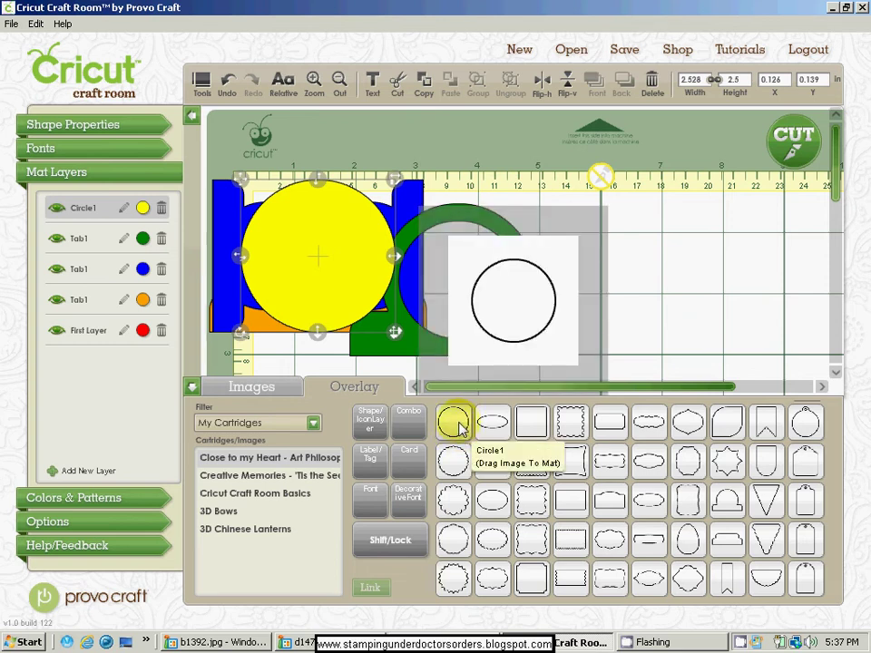
click(456, 424)
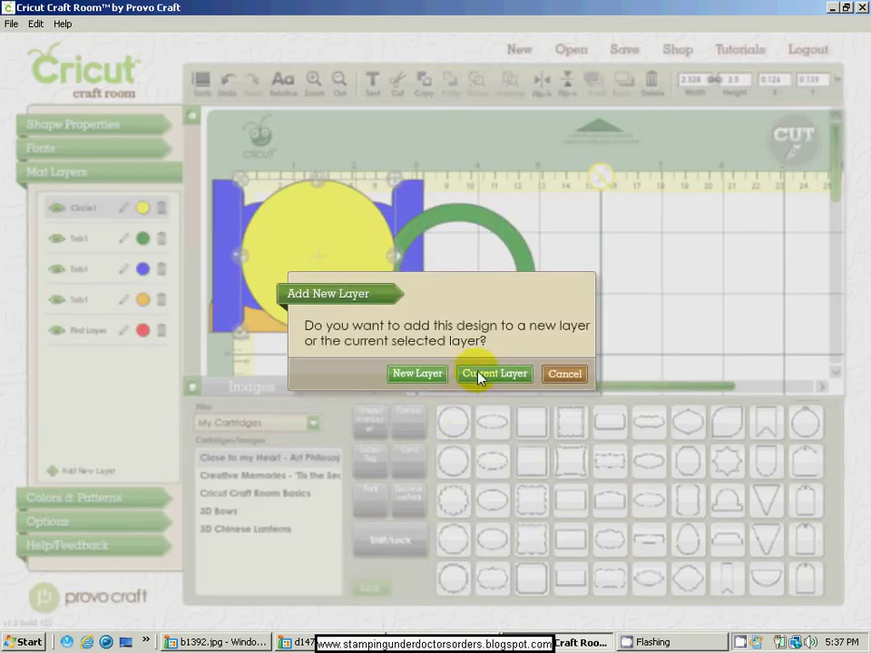
click(479, 375)
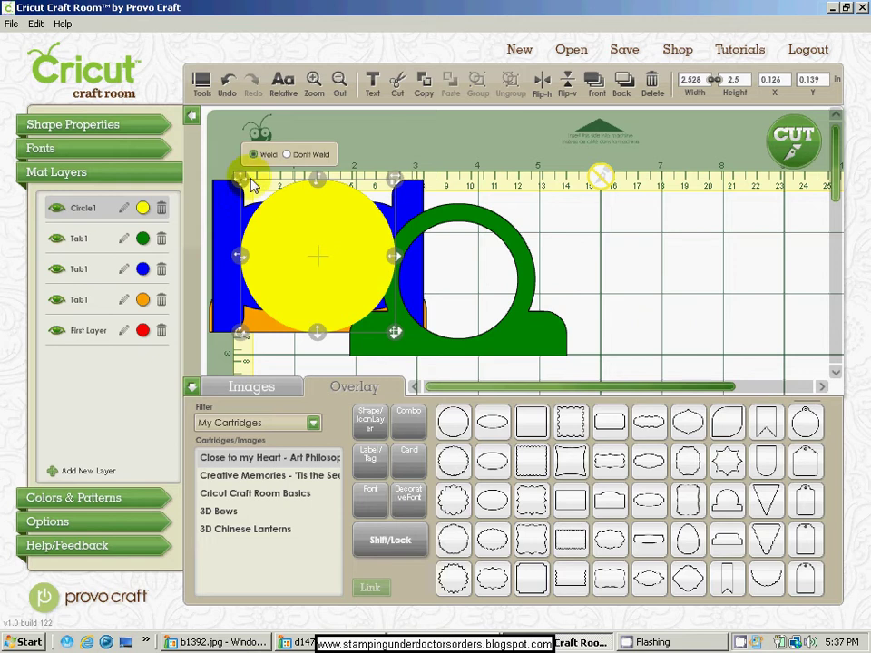
key(ctrl+v)
drag(247, 184, 377, 181)
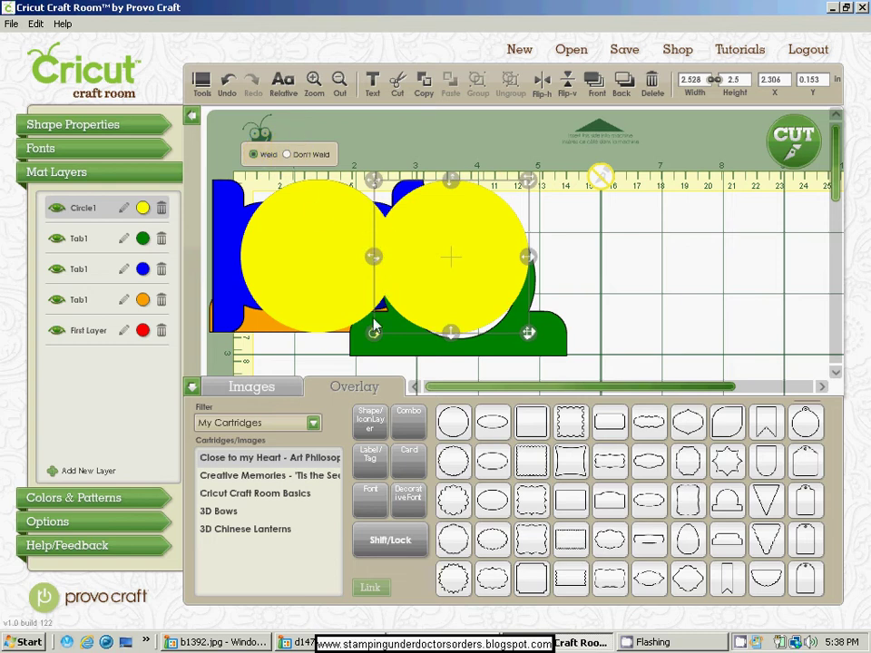
click(287, 155)
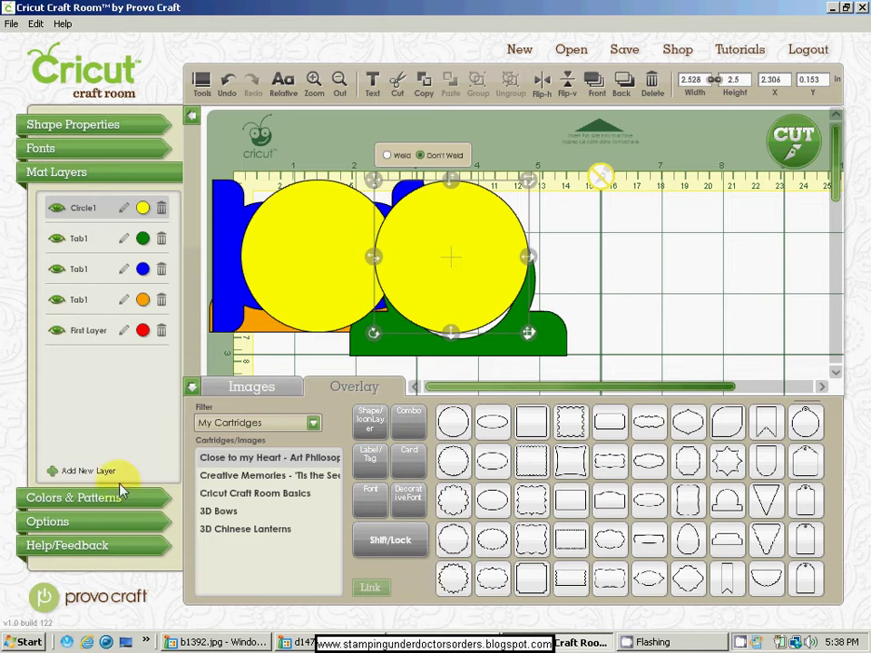
Step: Disable fill mode and hide every layer except Circle1
click(107, 523)
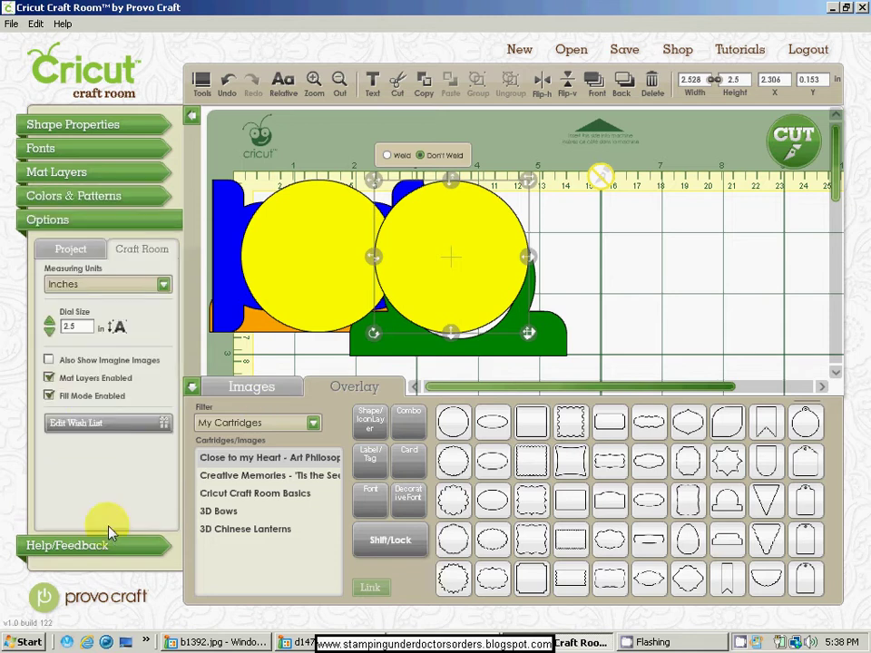
click(49, 395)
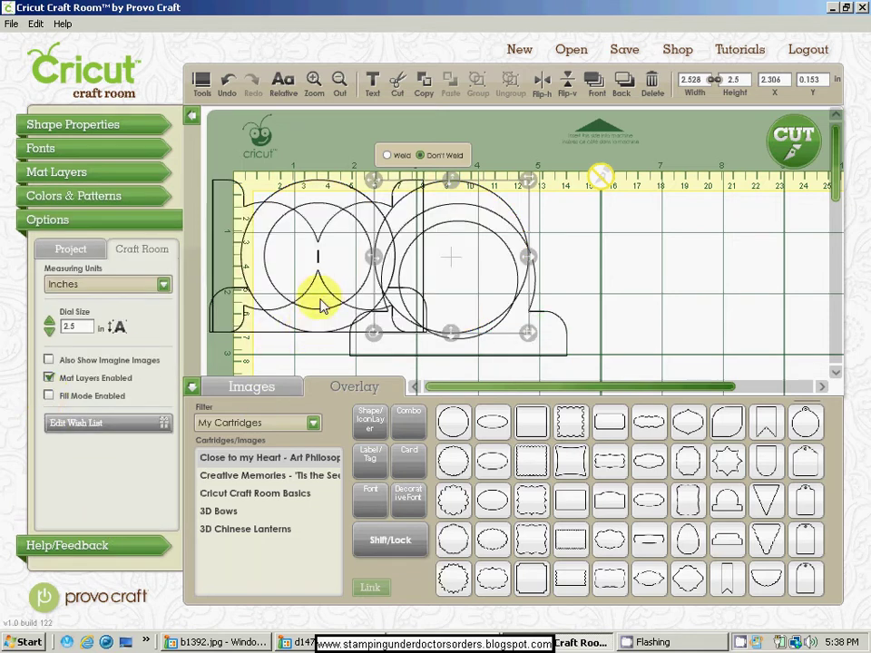
click(44, 172)
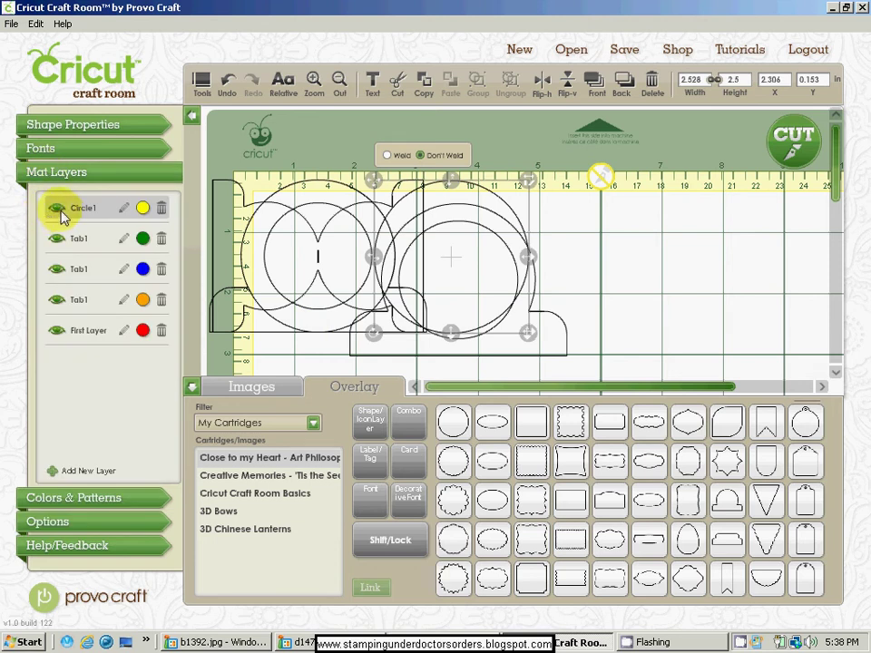
click(56, 239)
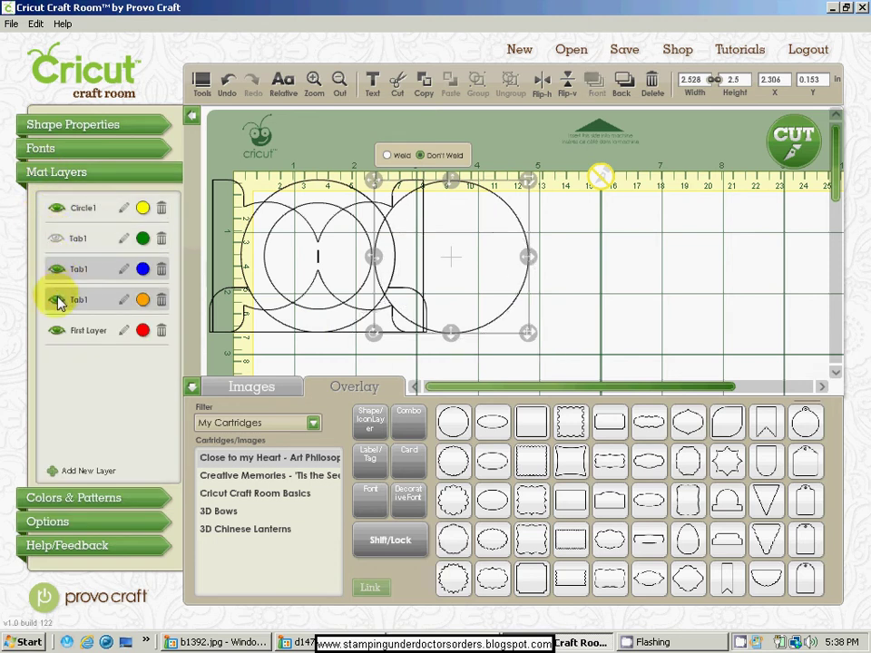
click(56, 300)
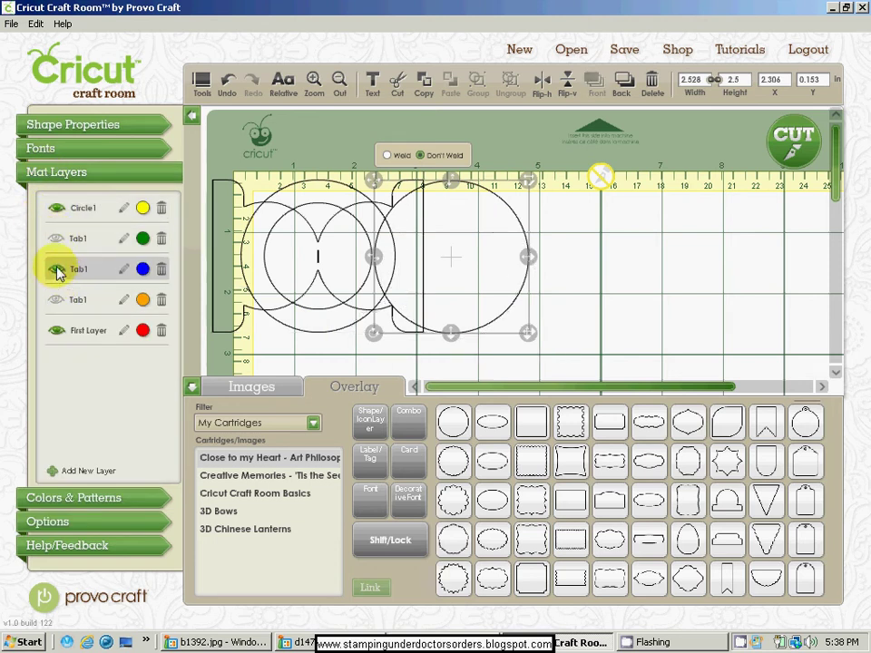
click(55, 269)
click(56, 331)
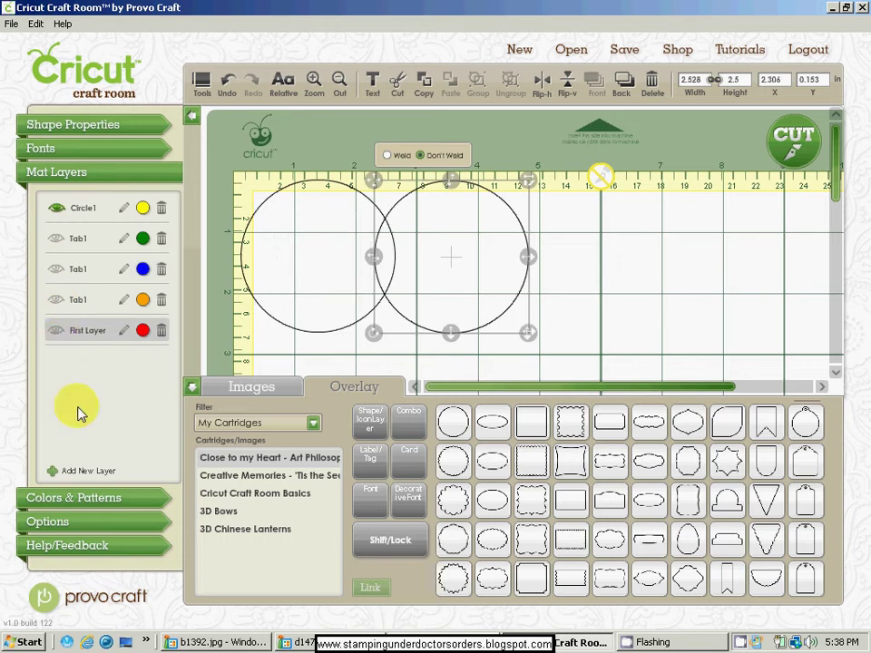
Step: Set the two overlapping circles to Weld, and delete the Circle1 layer
click(91, 522)
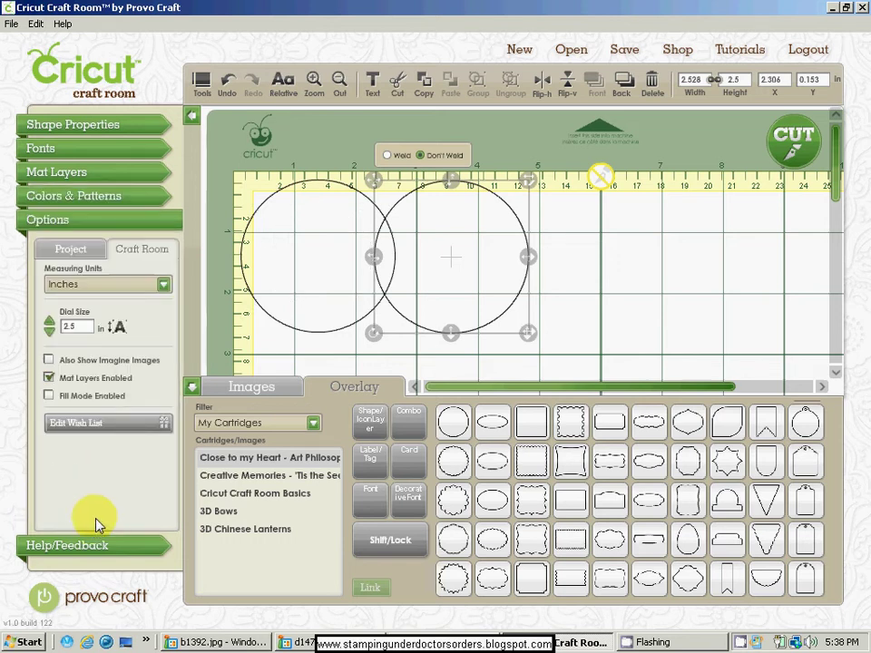
click(387, 156)
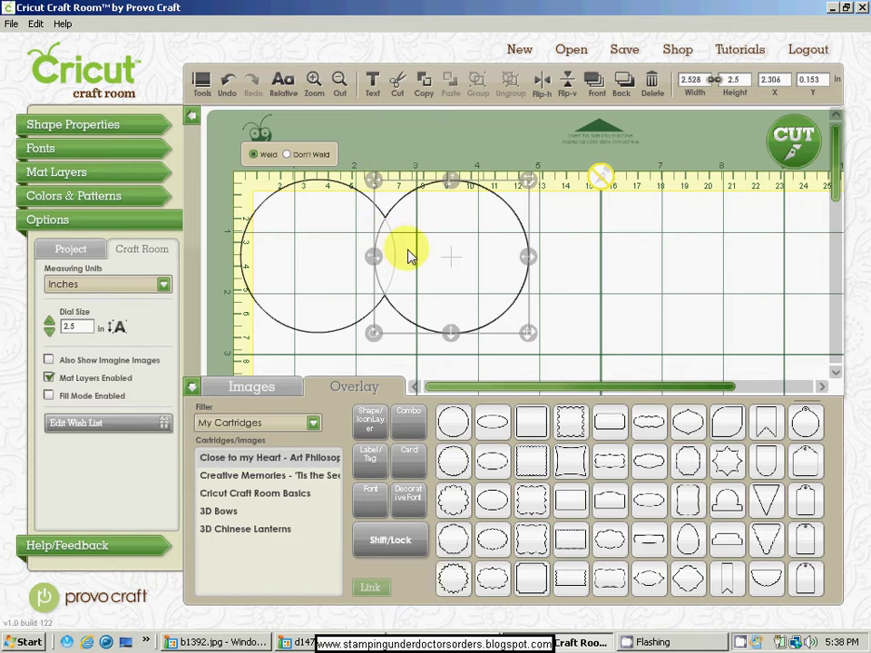
click(132, 175)
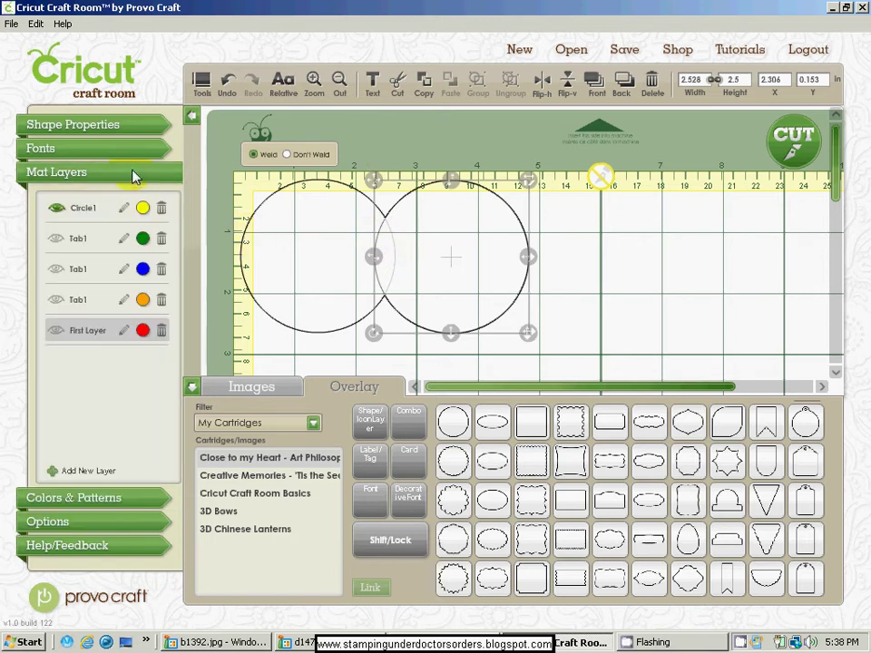
click(161, 209)
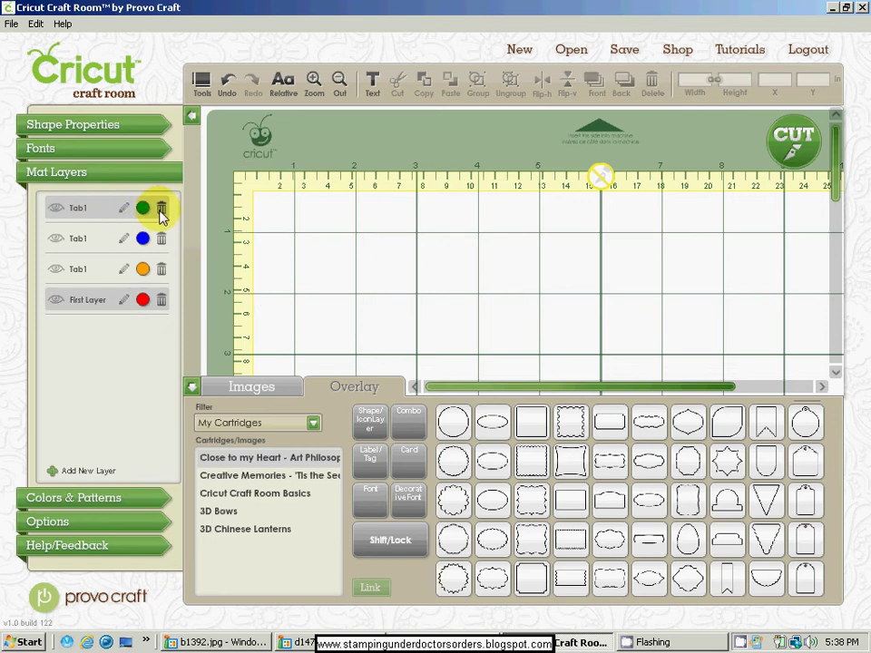
Step: Show the three Tab1 layers and First Layer again, and re-enable fill mode
click(56, 207)
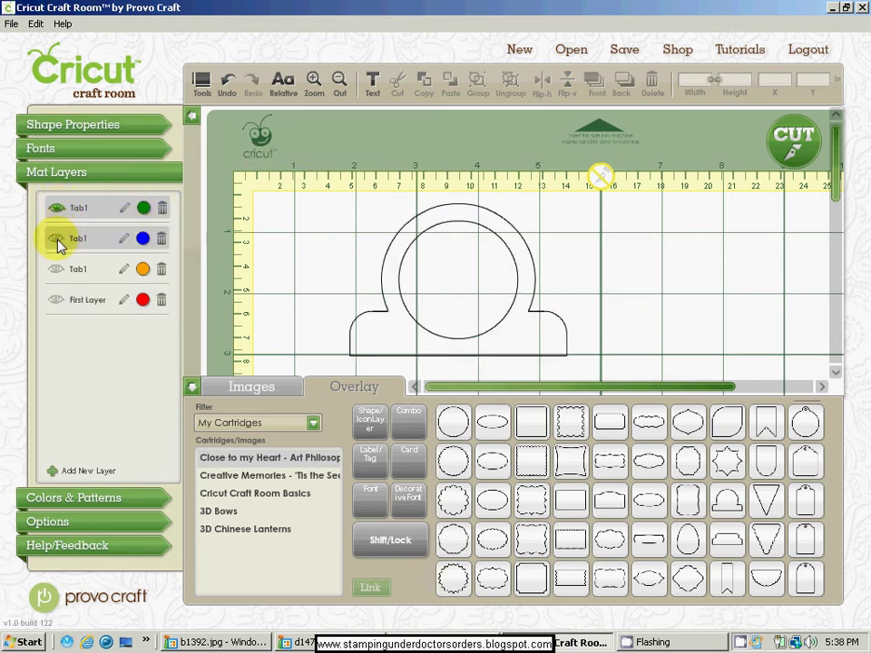
click(56, 239)
click(57, 268)
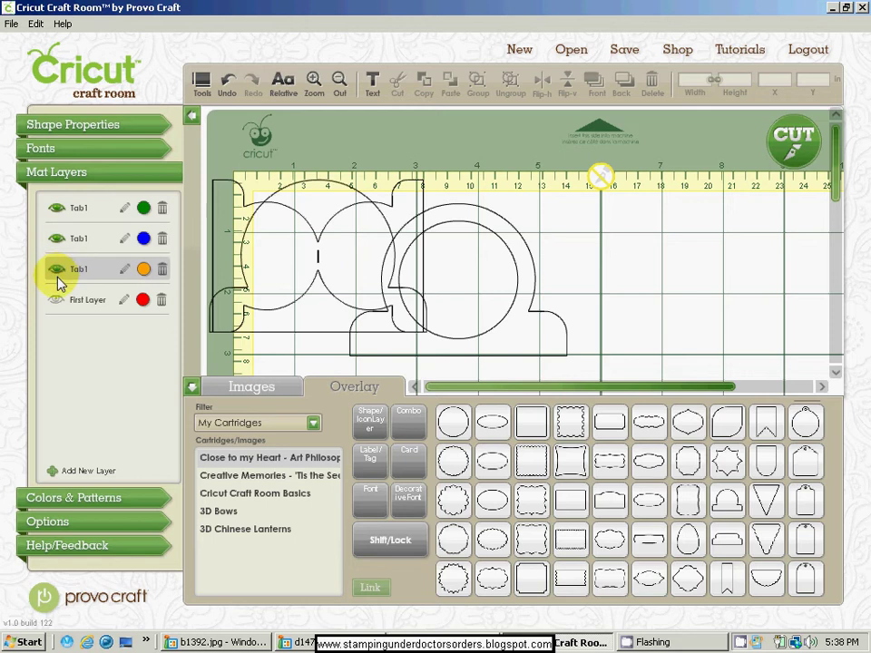
click(57, 299)
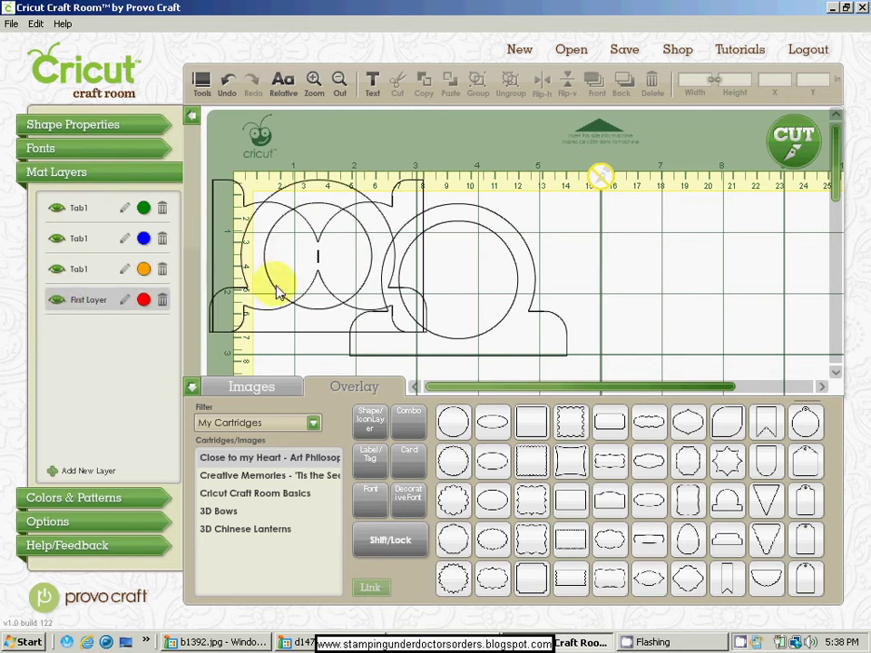
click(103, 524)
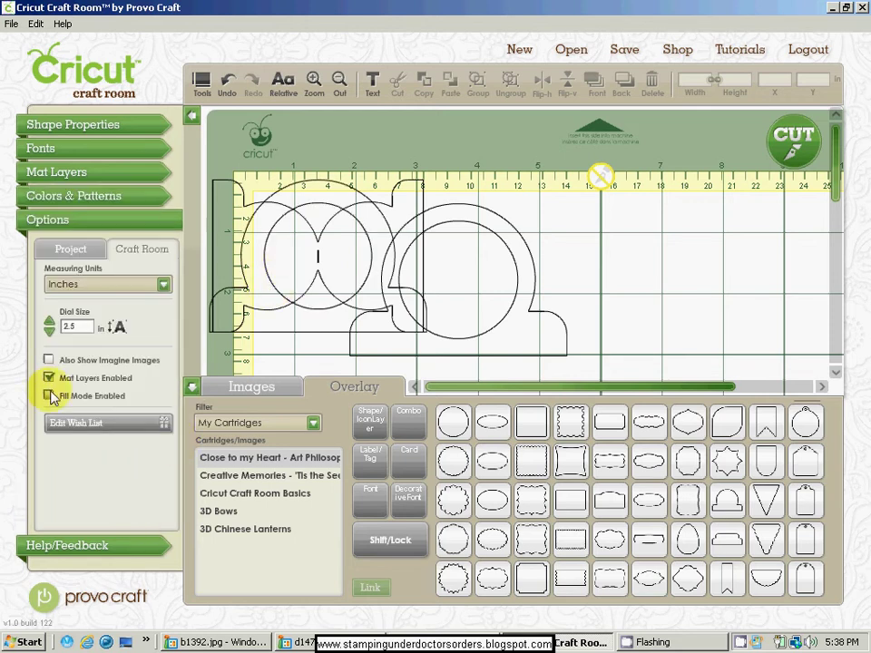
click(50, 397)
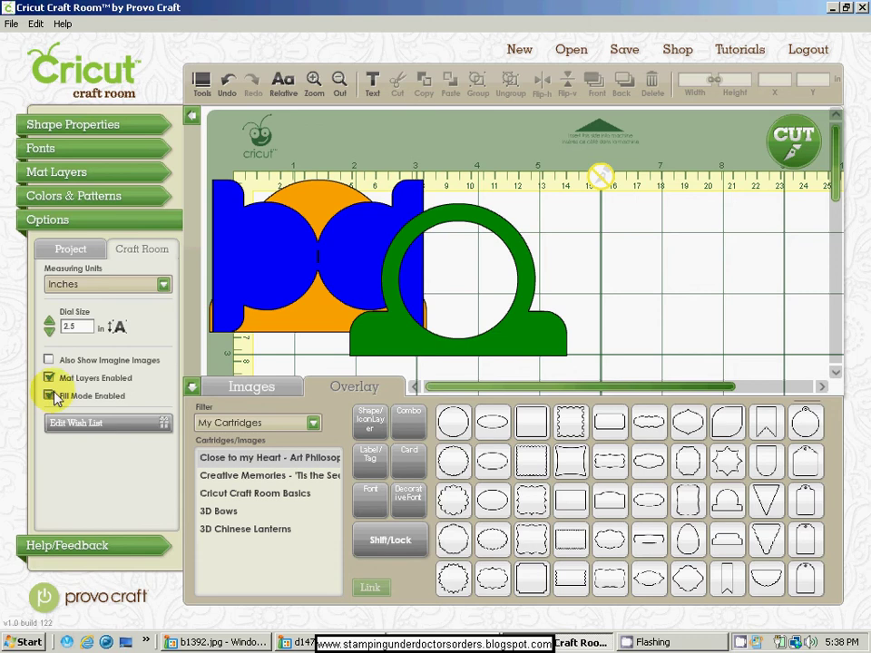
Step: Move the green clock frame to about X 4.615, Y 0 in and the blue card shape to about X 0.969, Y 1.236 in
click(113, 175)
drag(394, 343, 562, 301)
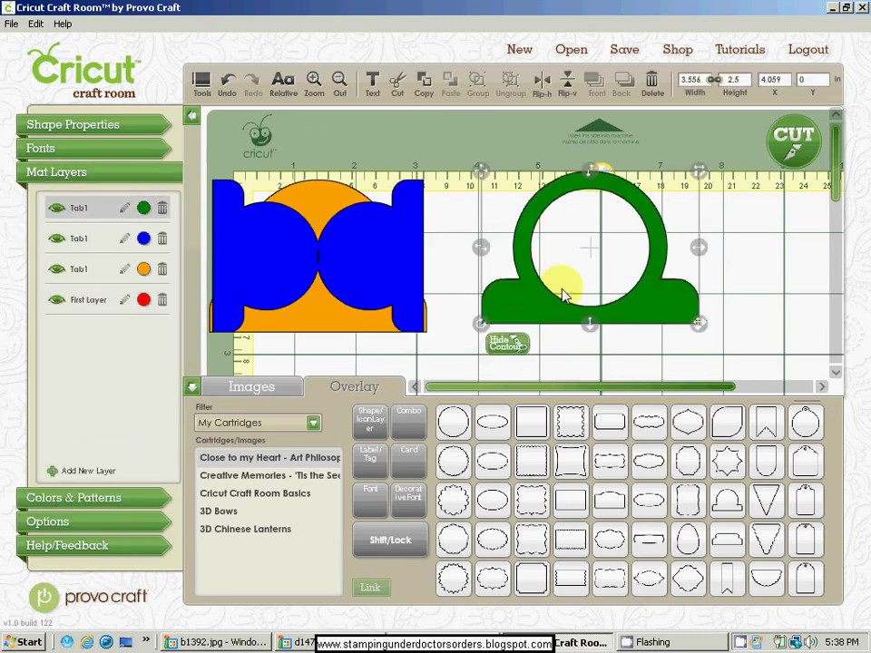
drag(371, 246, 459, 315)
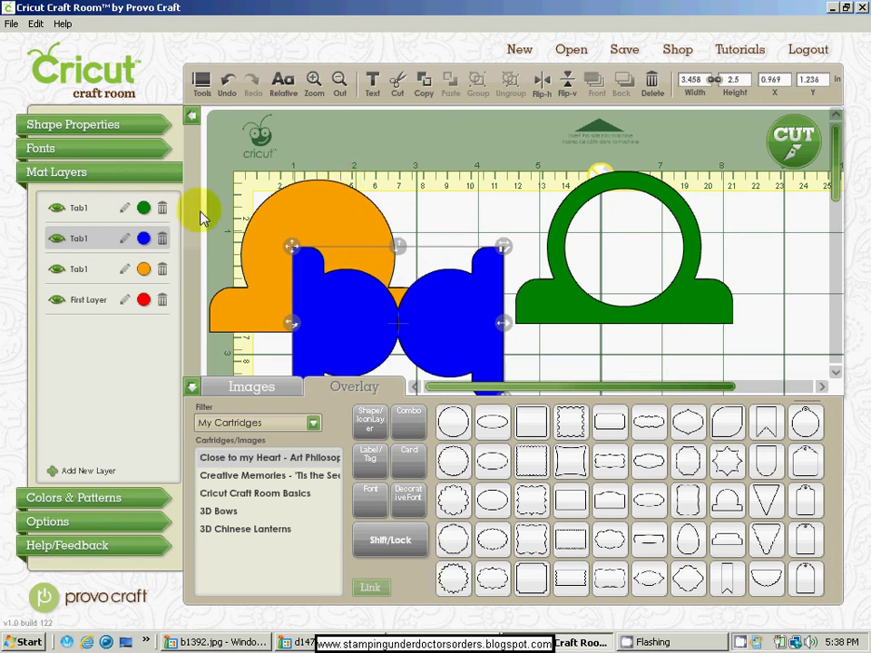
Step: Change the green Tab1 layer's color to the basic orange (RGB 249, 106, 7)
click(144, 211)
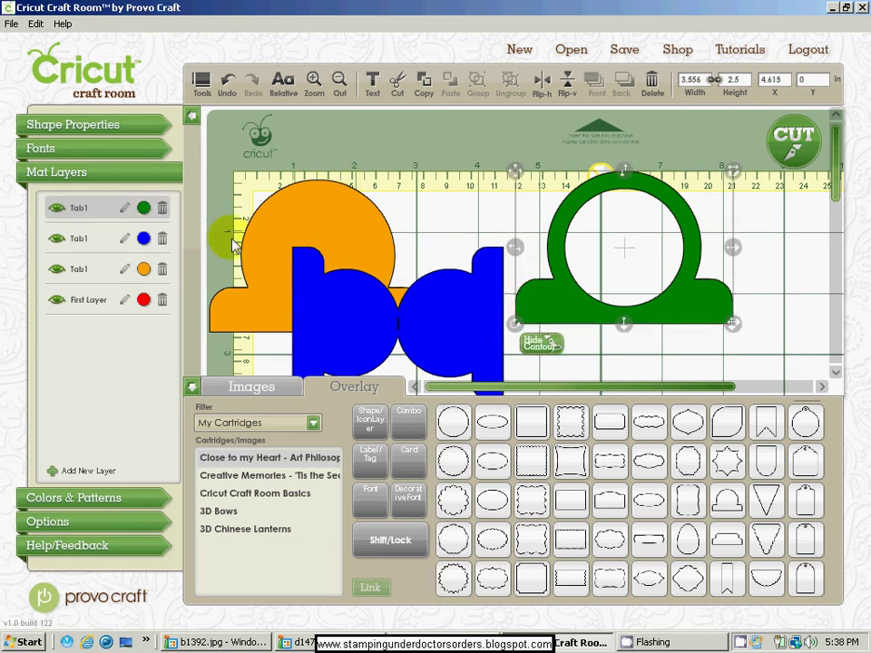
click(144, 210)
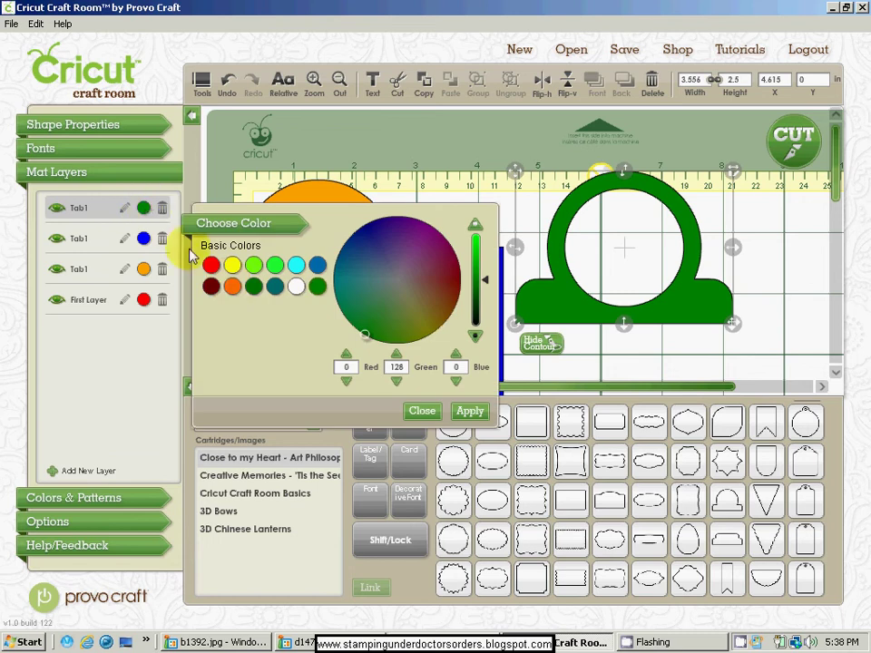
click(232, 286)
click(473, 411)
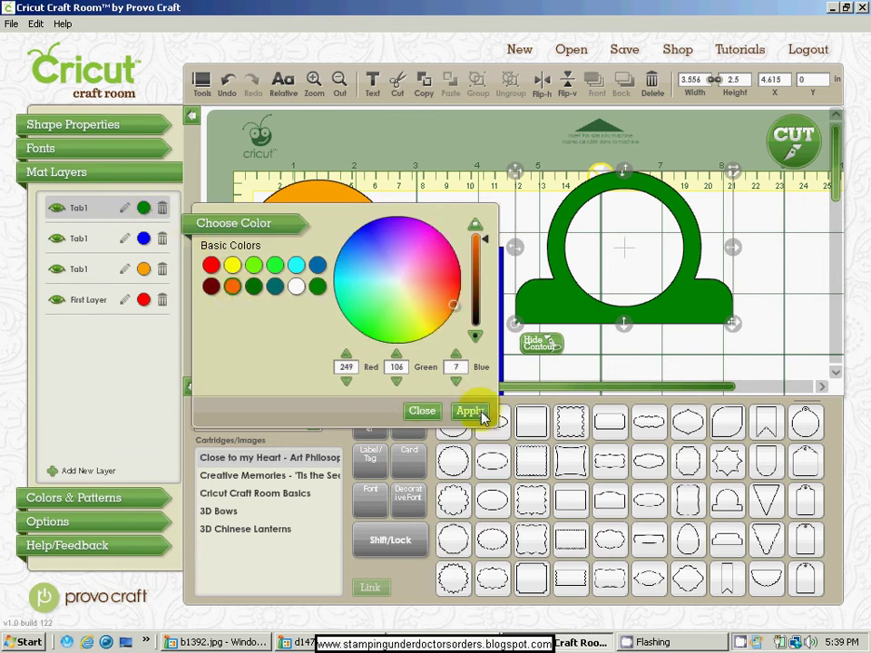
Step: Recolor the blue Tab1 card layer with the same basic orange, RGB 249, 106, 7
click(145, 240)
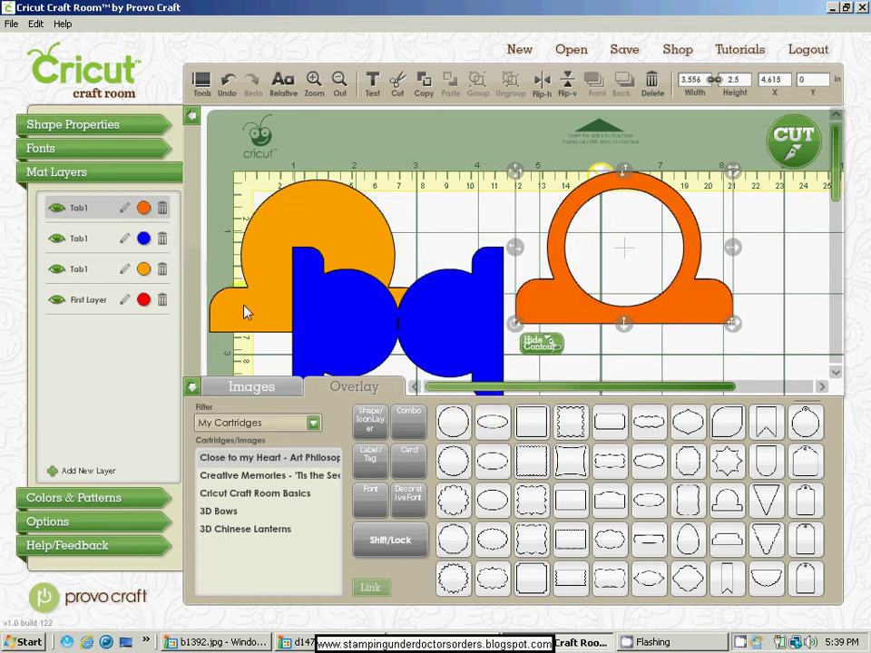
click(310, 317)
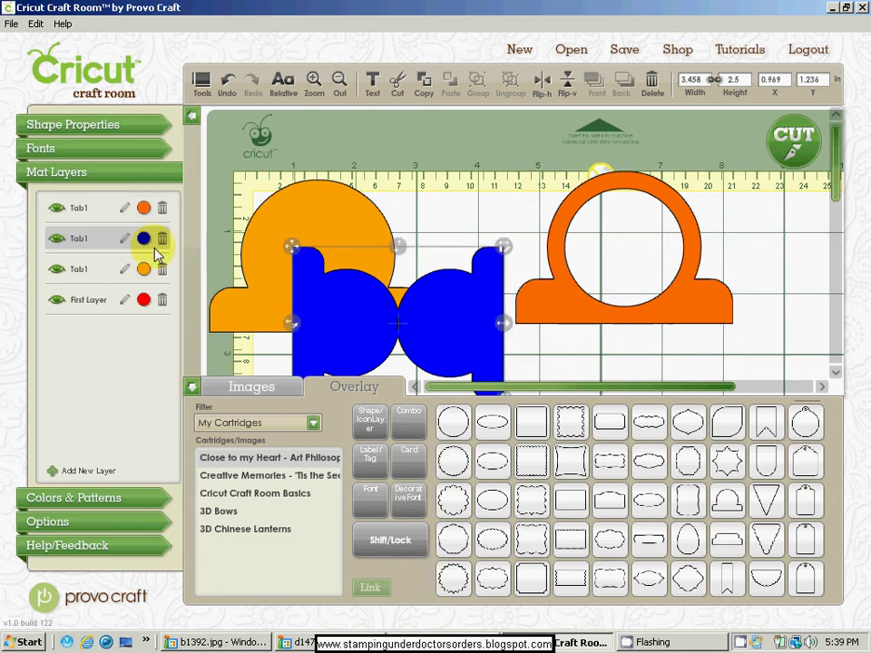
click(144, 239)
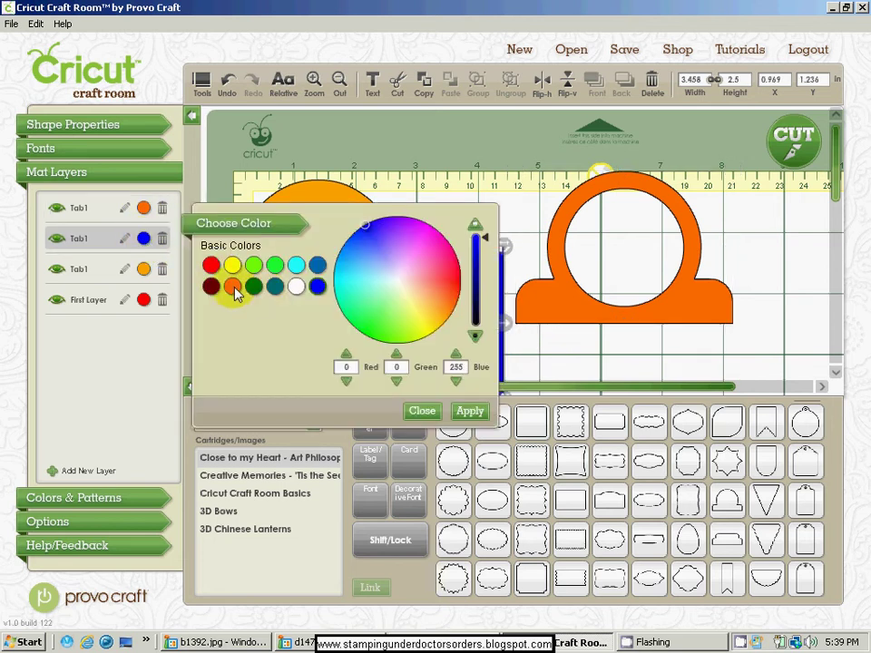
click(235, 289)
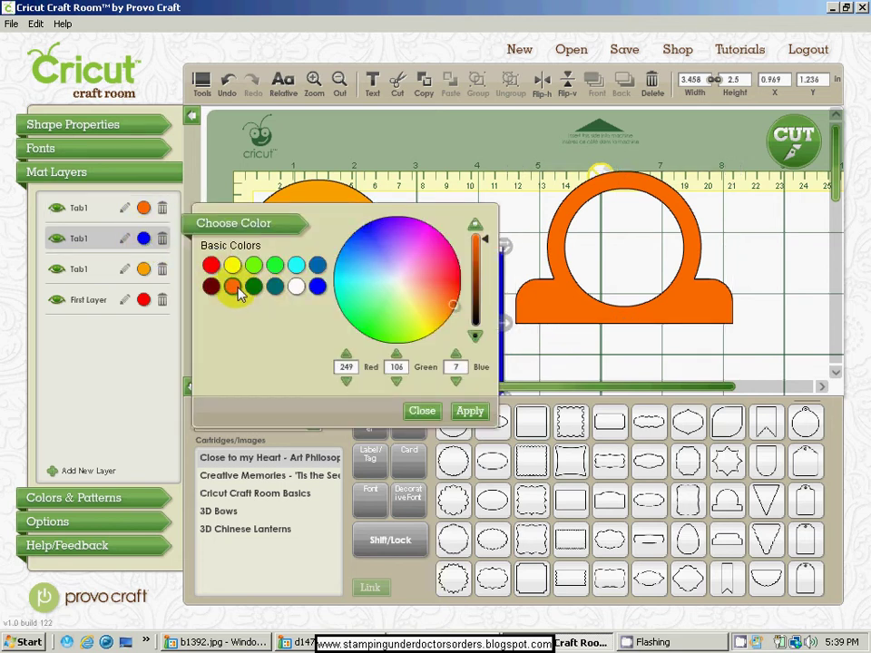
click(471, 412)
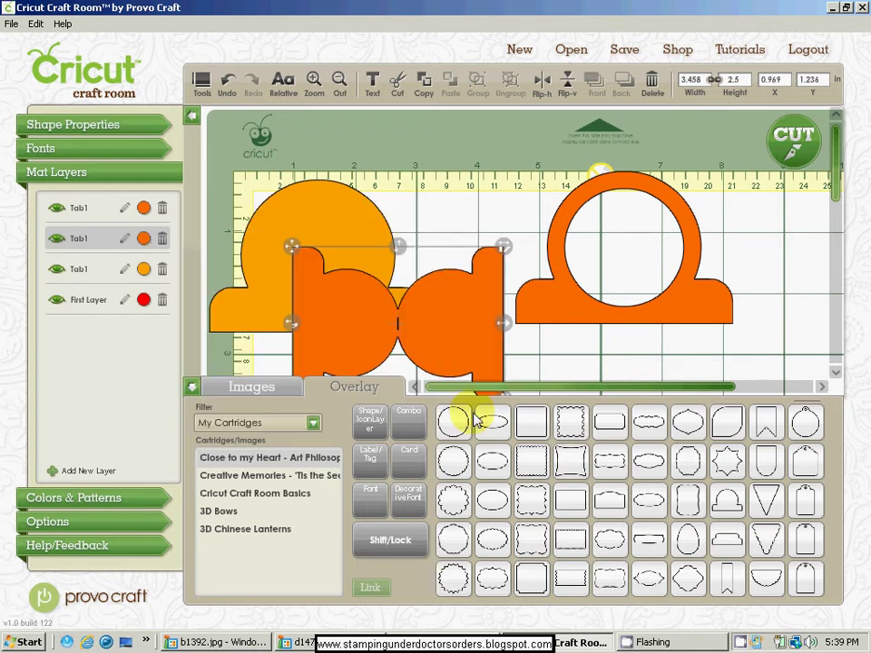
Step: Recolor the light orange Tab1 layer with the basic white, RGB 255, 255, 255
click(309, 213)
click(144, 269)
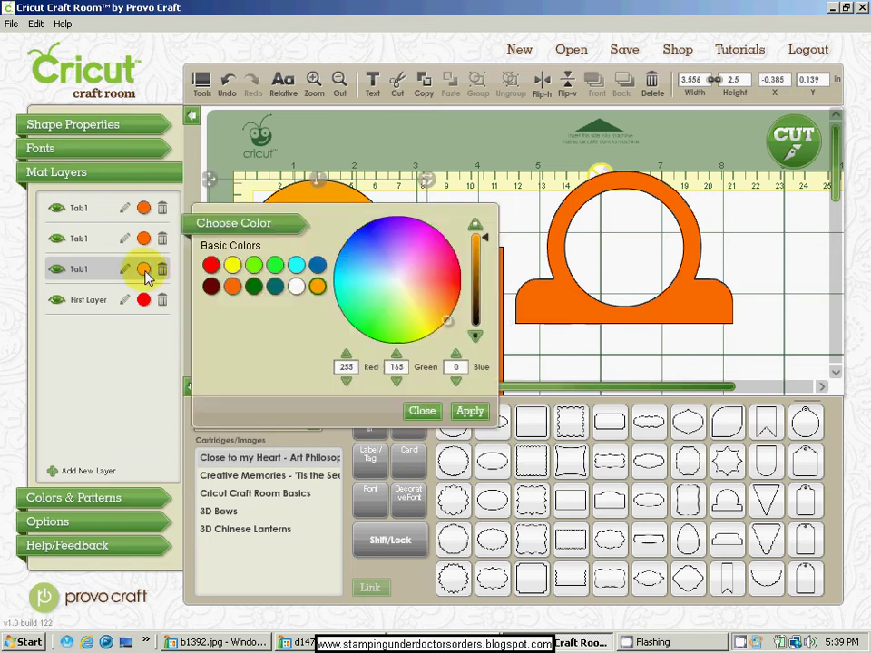
click(296, 286)
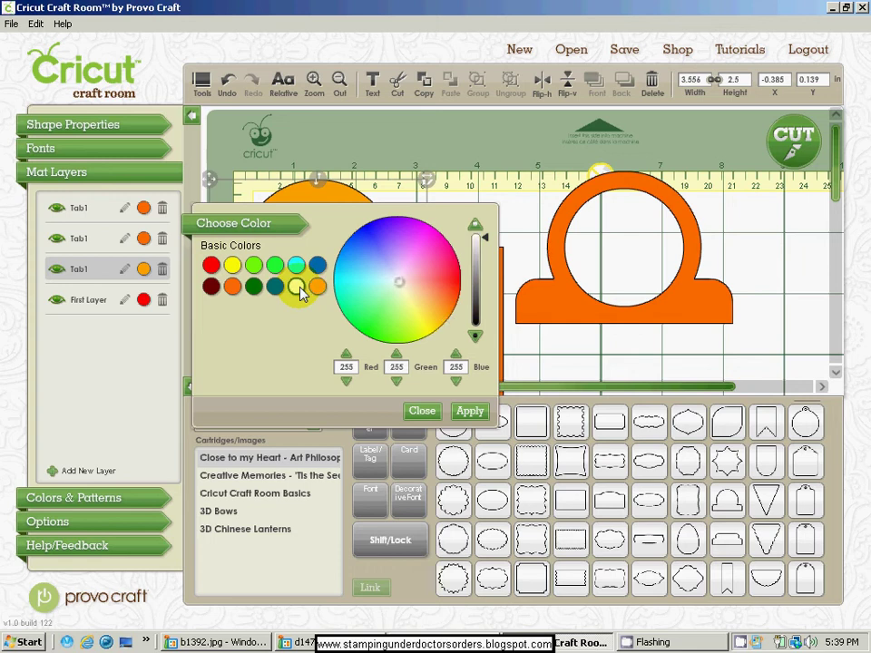
click(471, 412)
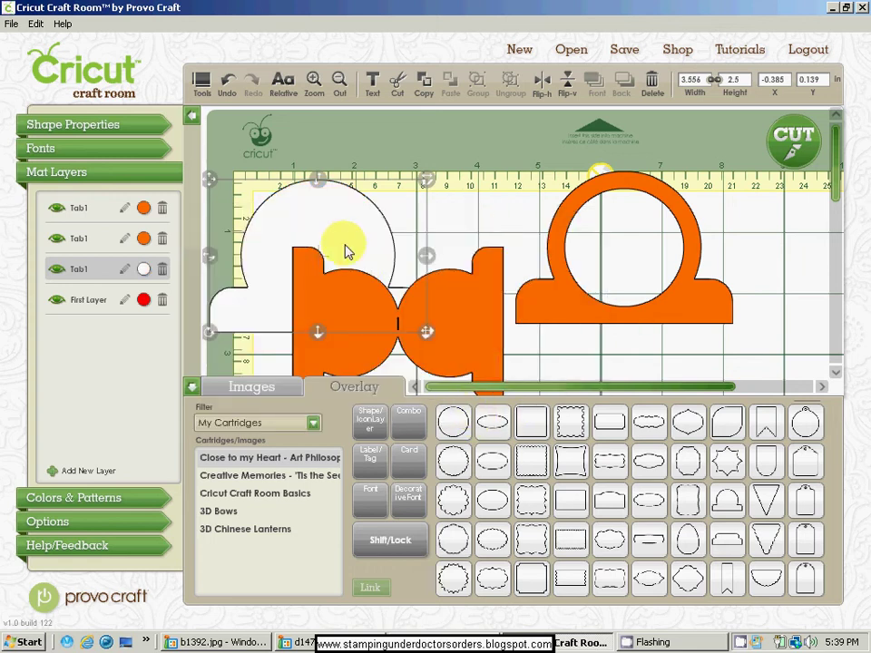
Step: Move the white clock shape behind the orange clock frame and the red circle to about X 8.422, Y 2 in
drag(346, 251, 624, 237)
click(403, 330)
drag(325, 235, 810, 327)
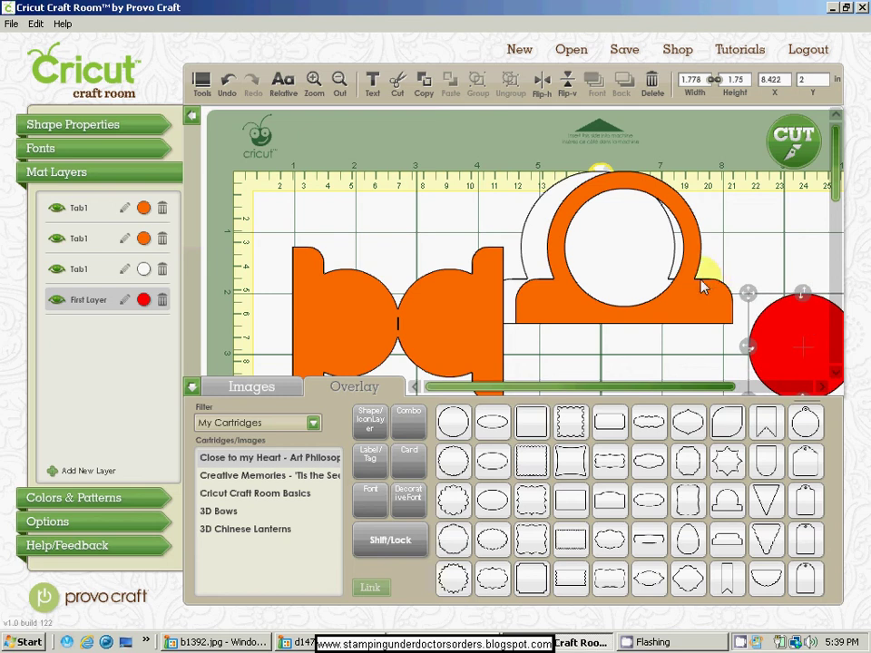
Step: Rotate the orange card shape 90 degrees and move it to about X 0.337, Y 0.396 in
click(426, 346)
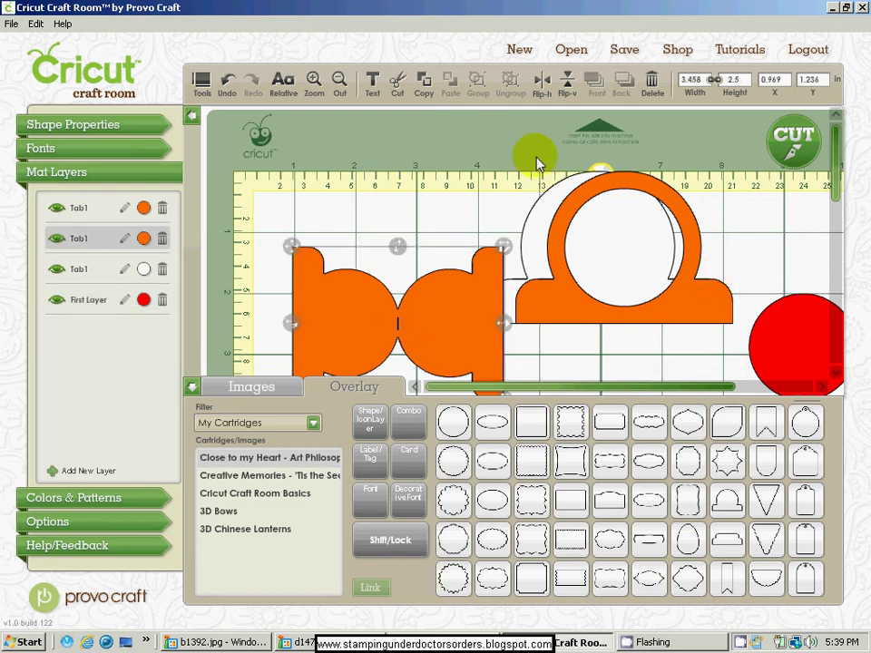
click(123, 127)
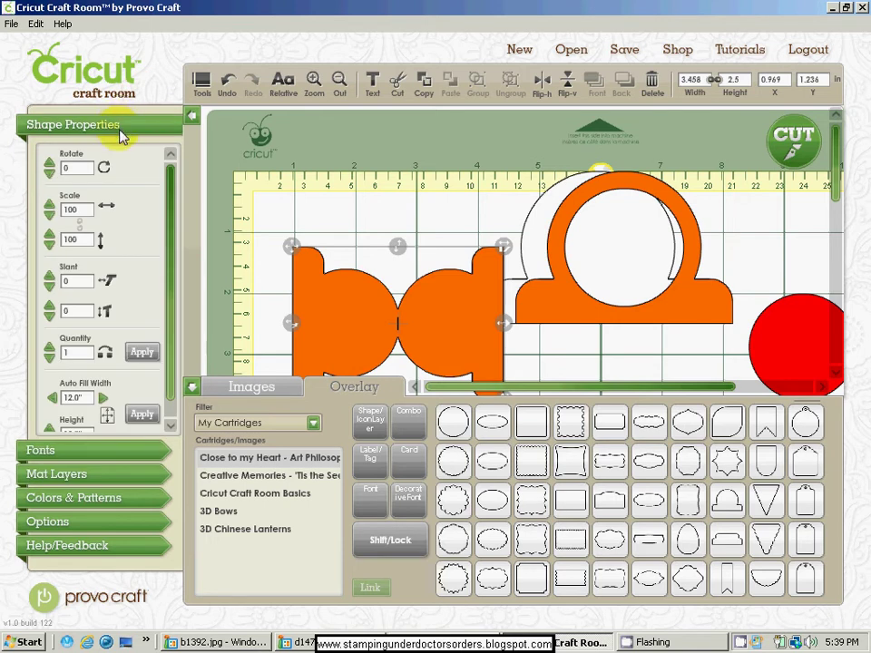
click(79, 168)
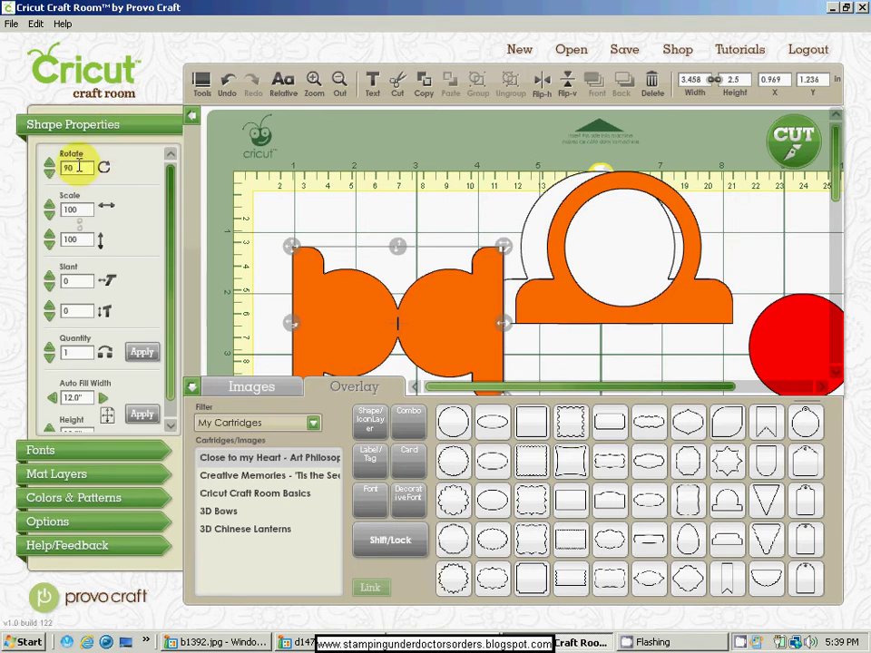
text(90)
key(Return)
drag(389, 292, 330, 270)
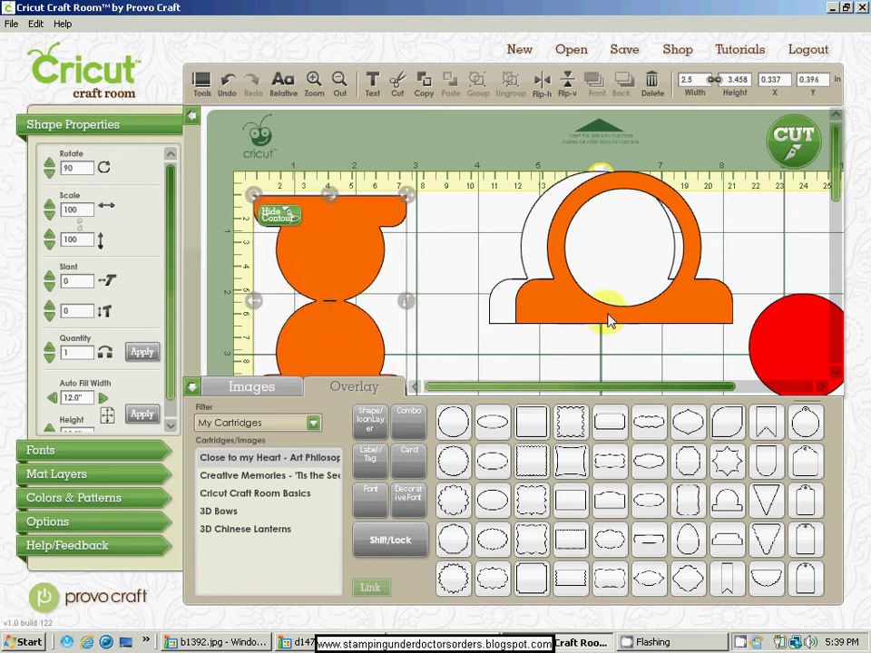
Step: Move the orange clock frame below the white shape, to about X 3.823, Y 2.889 in, and collapse the image library
click(481, 416)
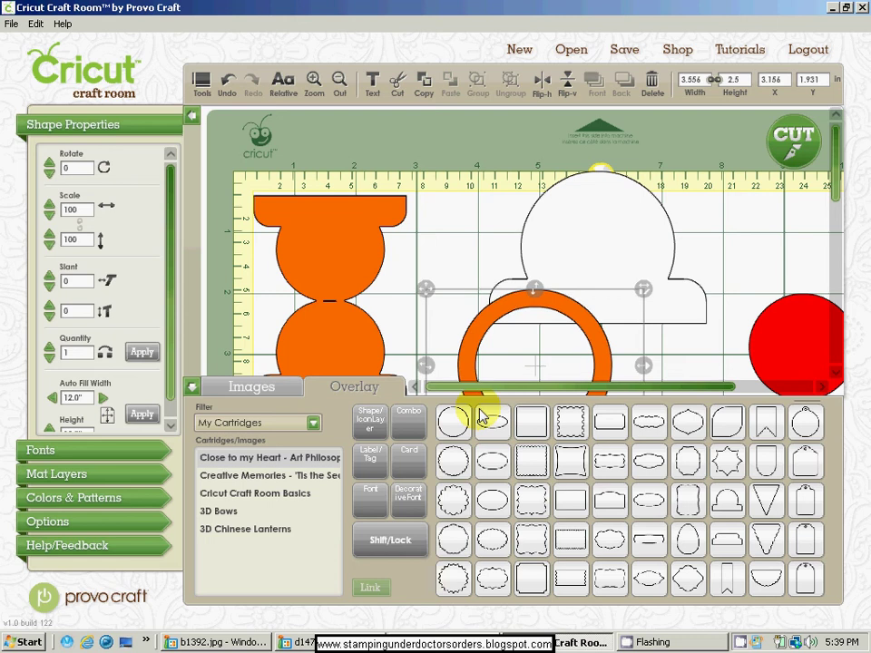
click(452, 422)
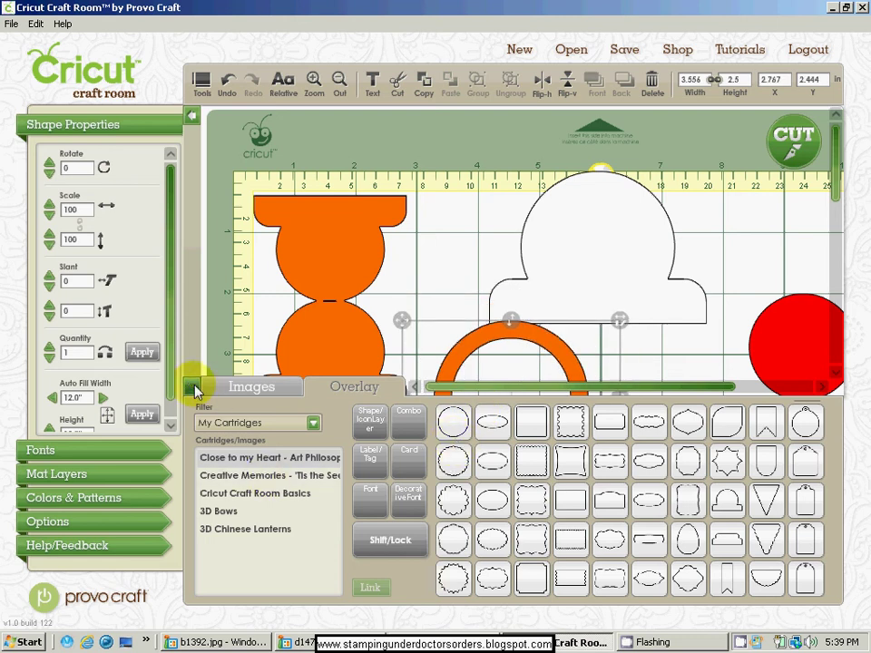
click(195, 388)
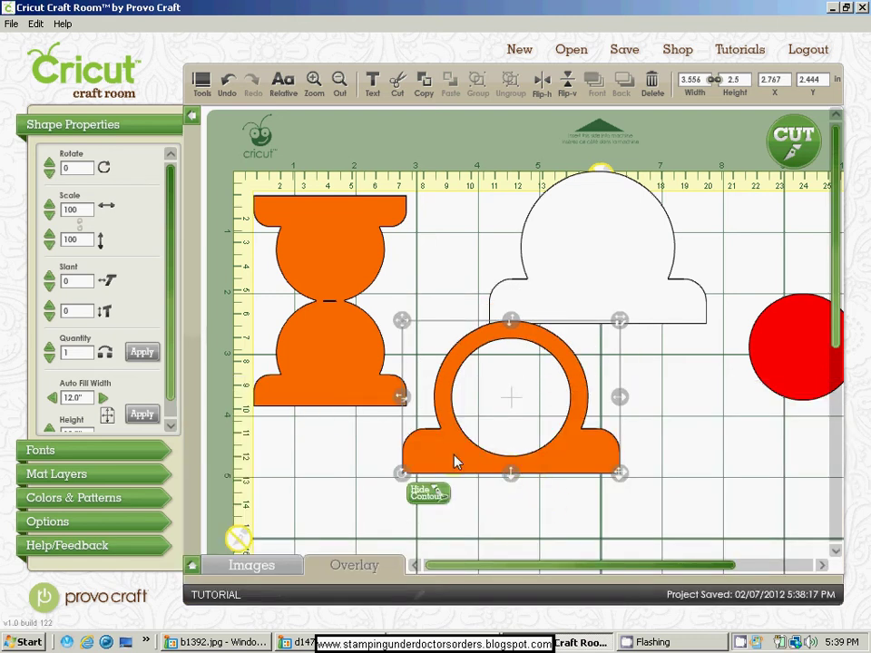
drag(457, 462, 521, 491)
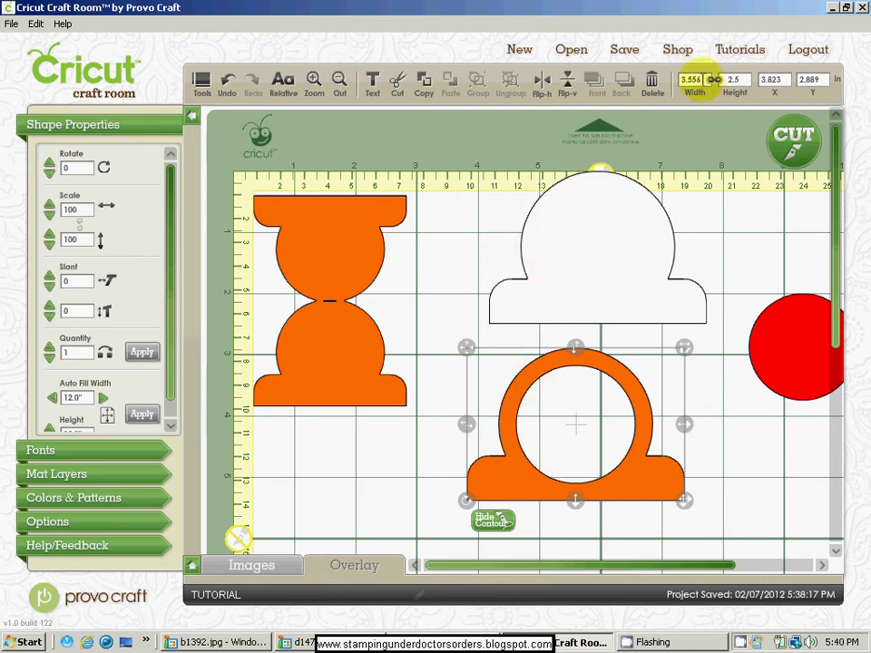
Step: Set the card shape's width to 3.556 in with proportions constrained and move it to about X 0.417, Y 0.43 in
click(331, 285)
click(687, 79)
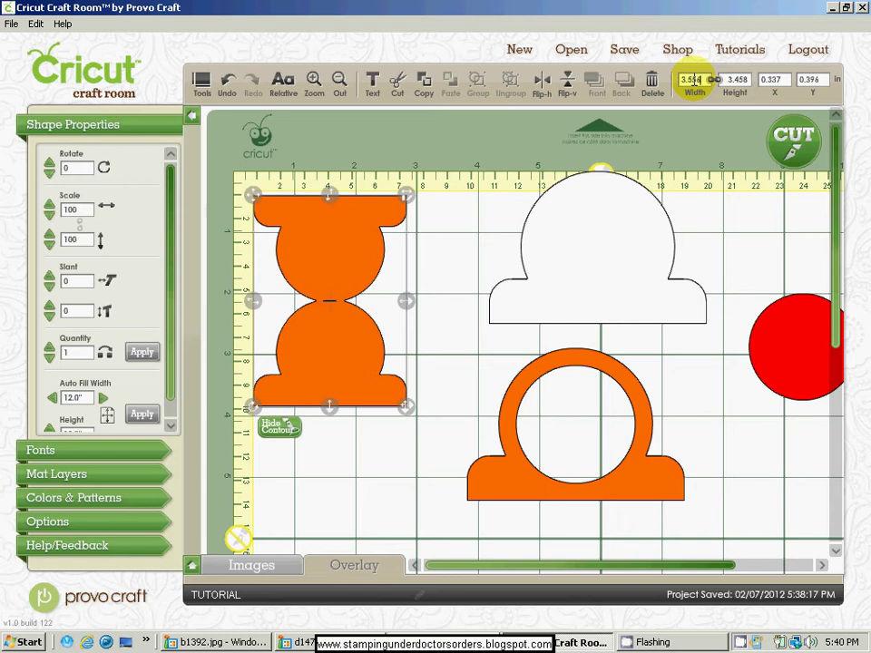
key(Return)
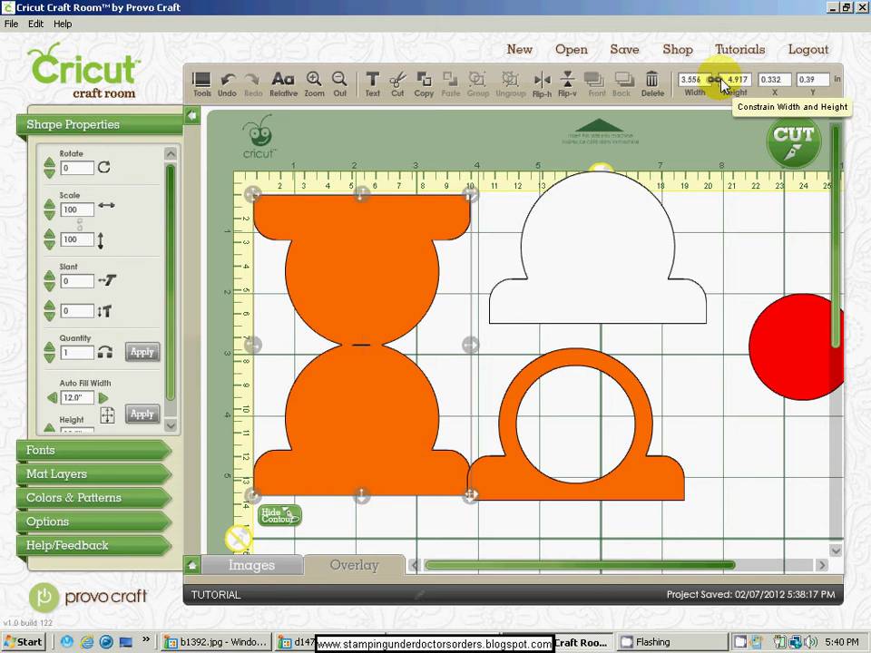
click(717, 83)
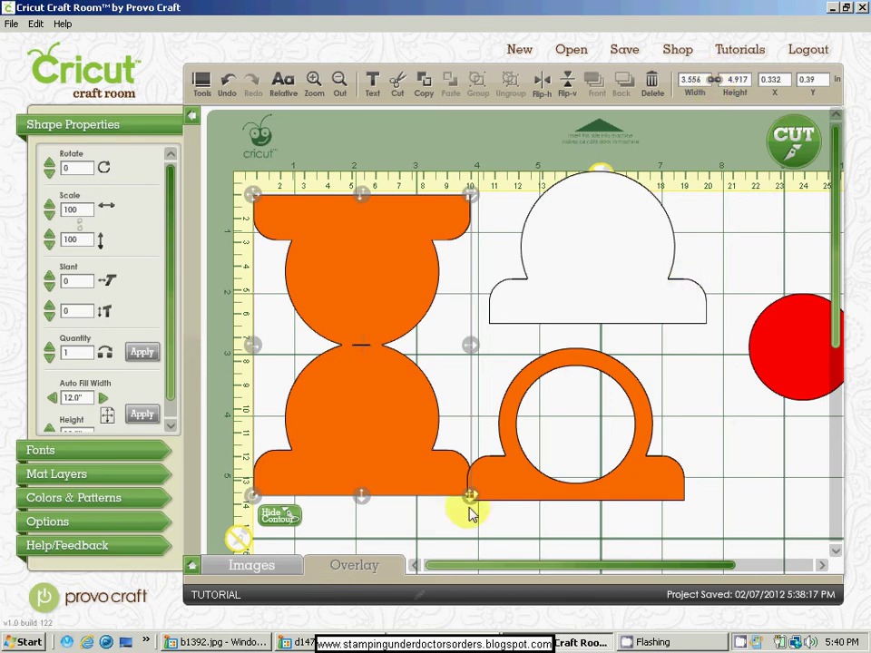
click(398, 350)
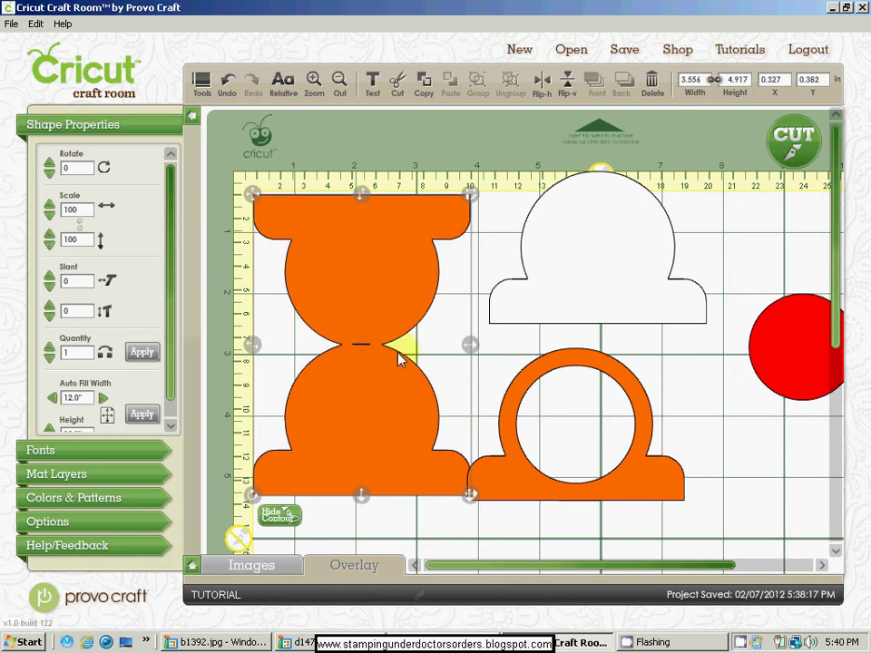
drag(254, 193, 259, 206)
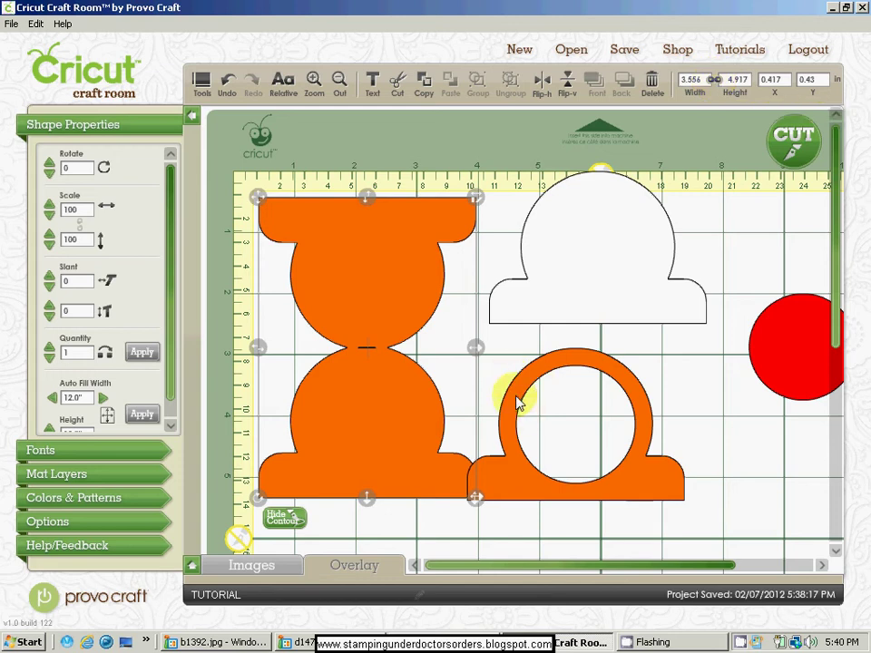
Step: Move the clock frame to about X 4.726, Y 3.403 in and place the red circle inside its opening at about X 5.533, Y 3.736 in
drag(514, 402, 573, 435)
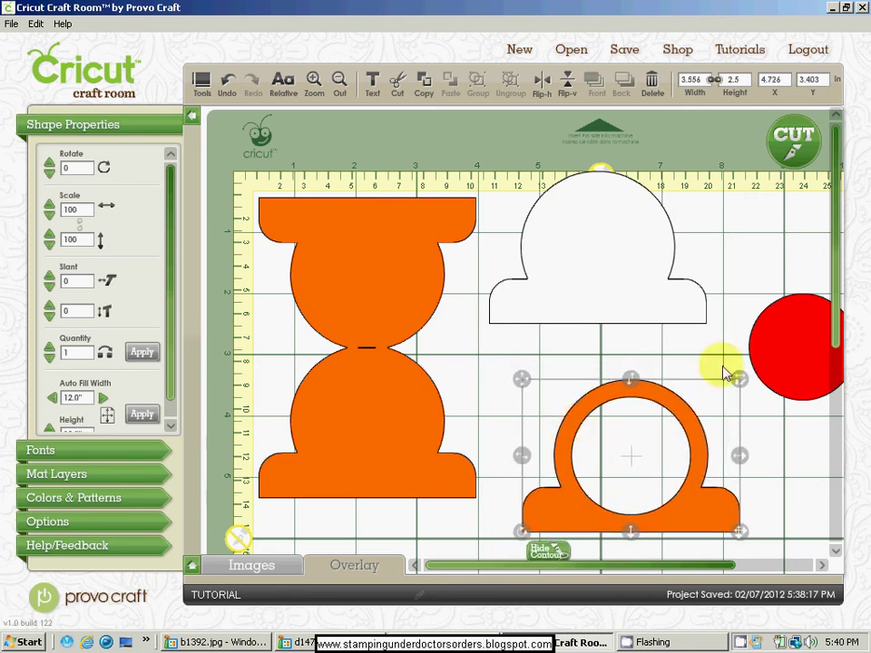
drag(767, 367, 595, 467)
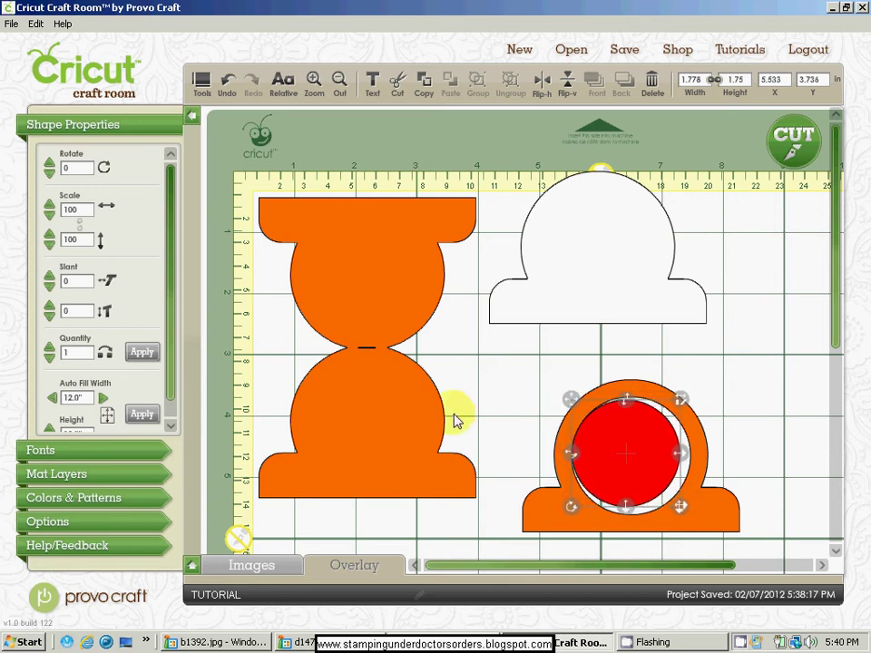
Step: Hide First Layer, select the three remaining clock pieces together, and show First Layer again
click(93, 477)
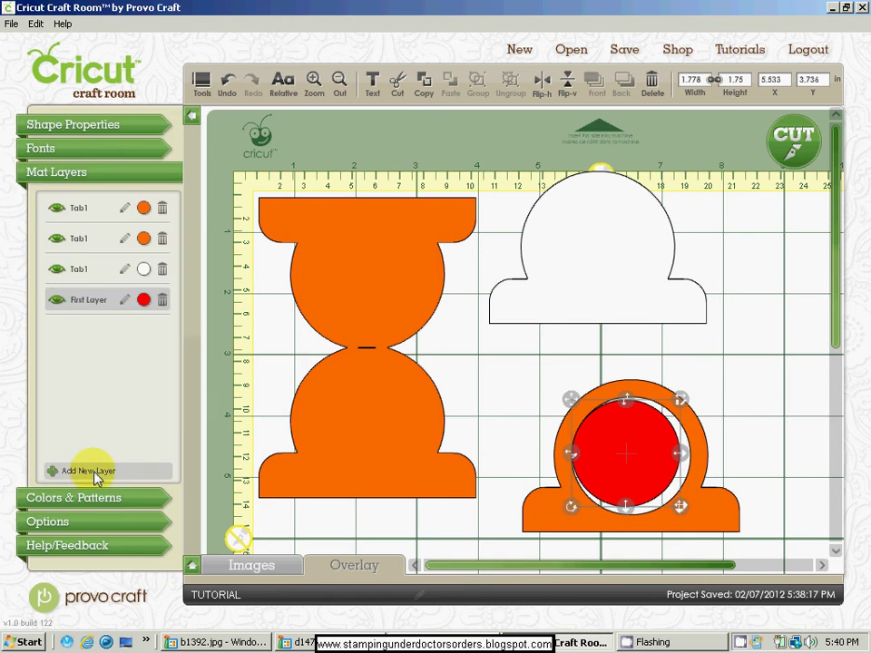
click(56, 300)
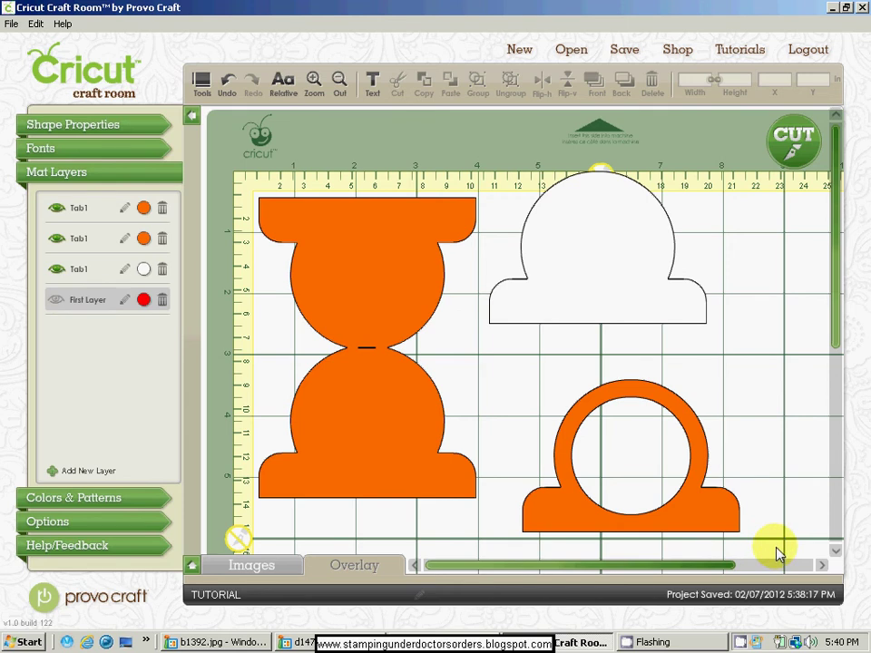
drag(775, 546, 205, 118)
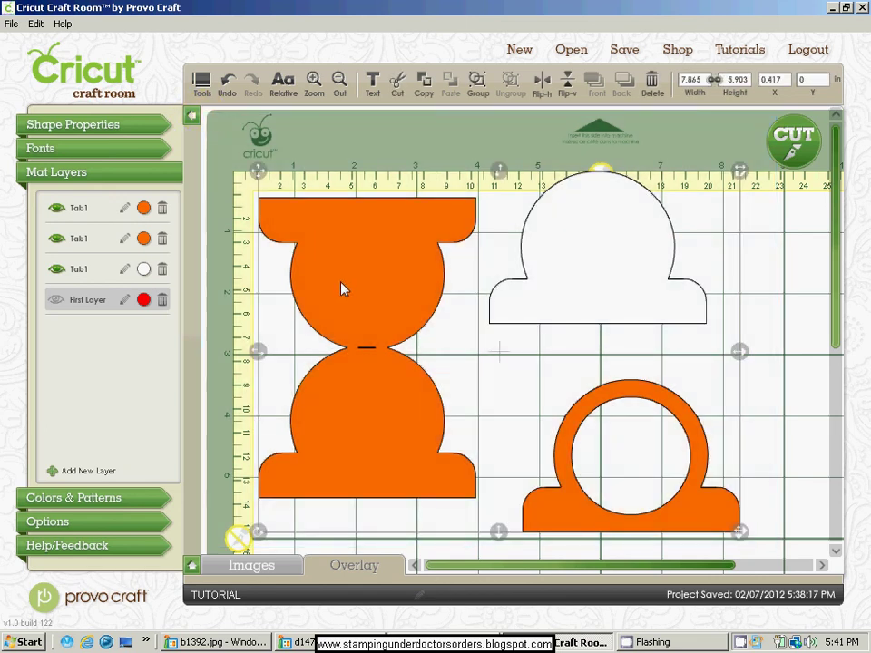
click(55, 300)
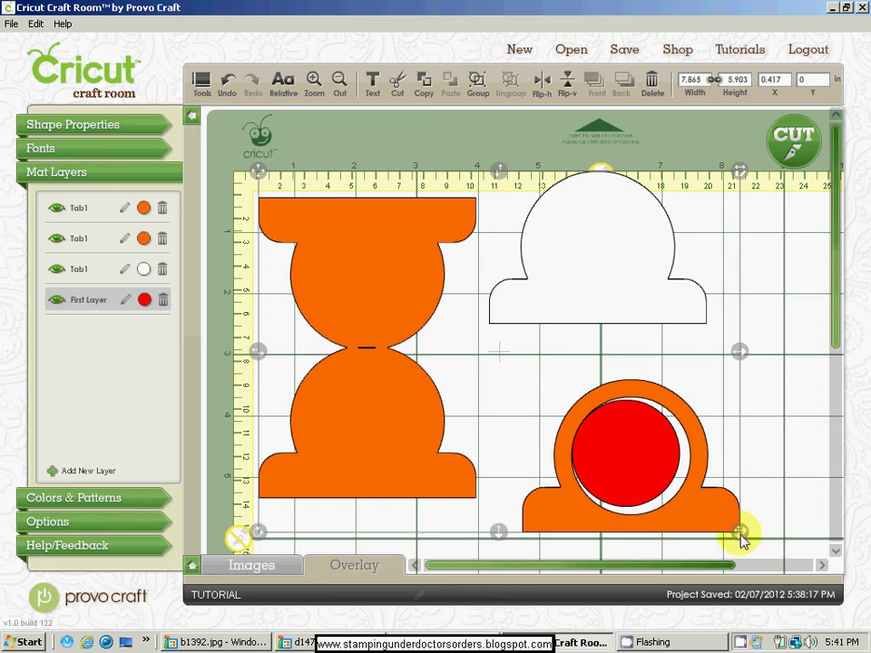
Step: Scale the selected pieces to about 7.374 by 5.538 in and move them to about X 0.708, Y 0.236 in, fitting the frame opening around the red circle
drag(740, 535, 718, 516)
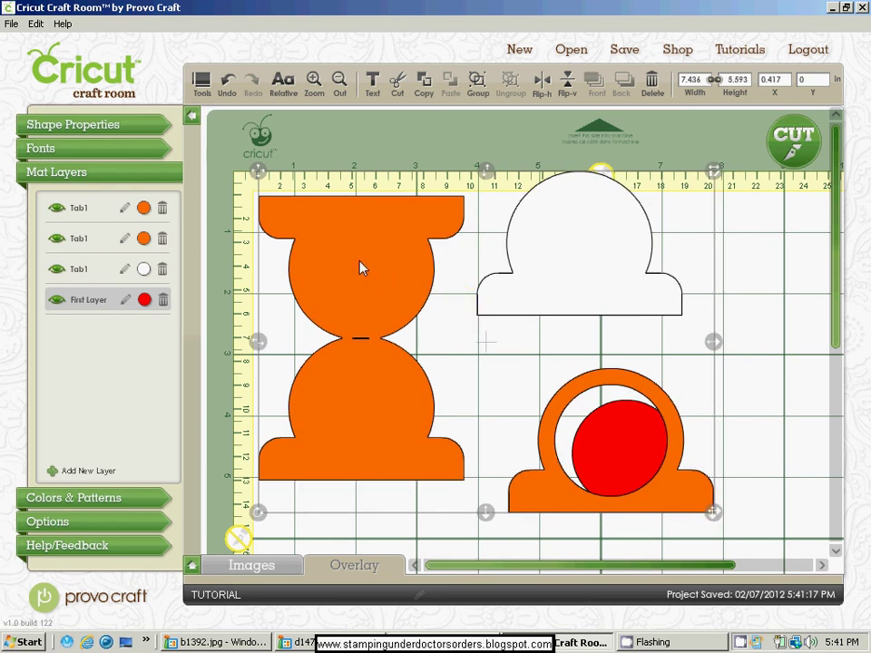
mouse_move(360, 267)
mouse_down()
mouse_move(405, 291)
mouse_move(356, 273)
mouse_up()
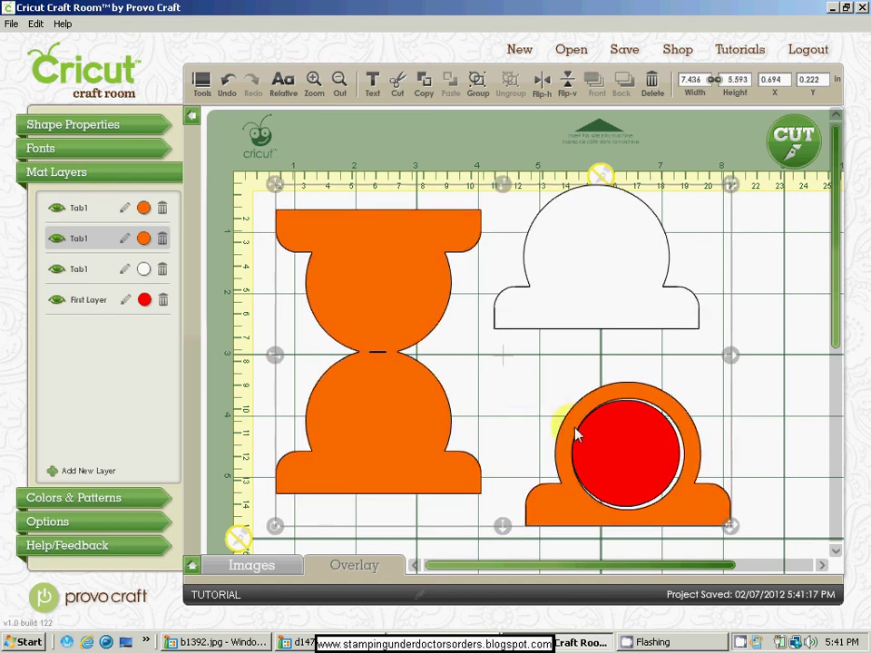
drag(727, 525, 722, 531)
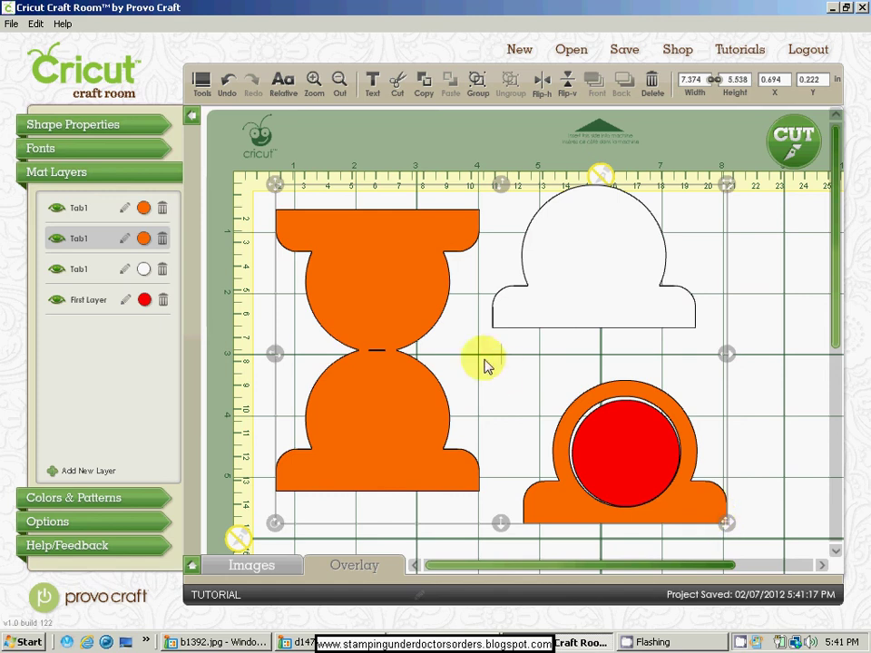
drag(434, 312, 438, 312)
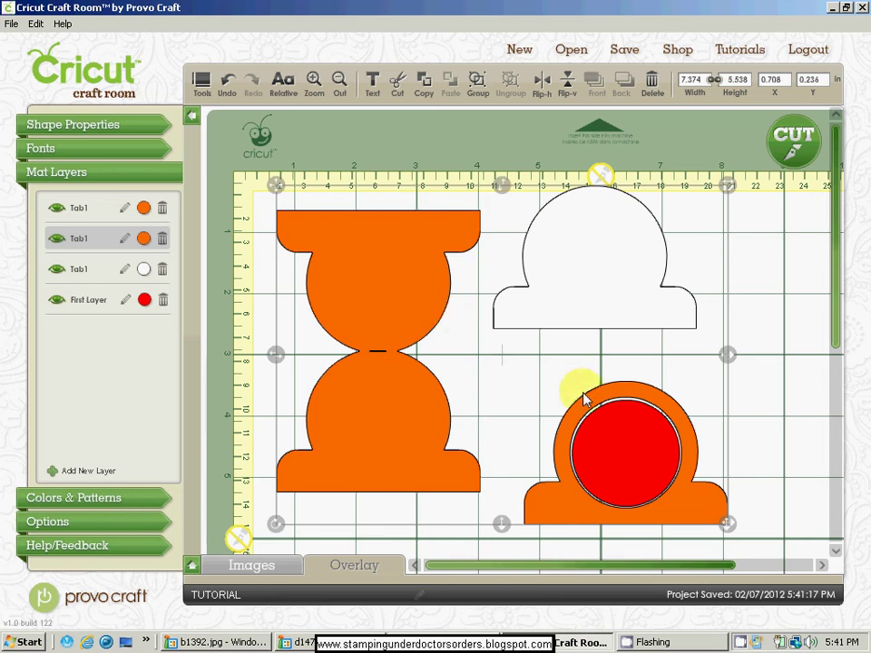
Step: Delete First Layer with the red circle and deselect the clock pieces
click(162, 299)
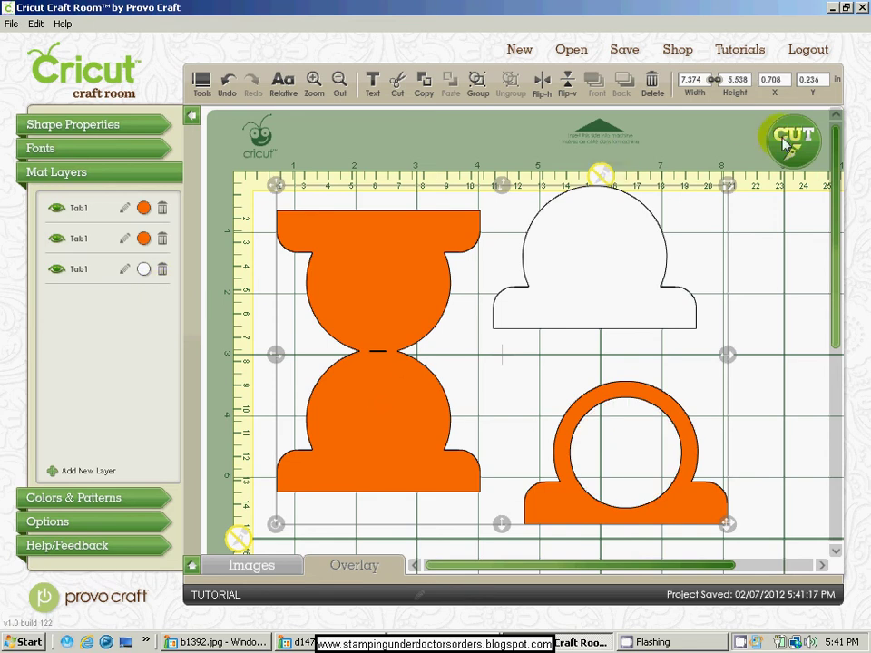
click(636, 294)
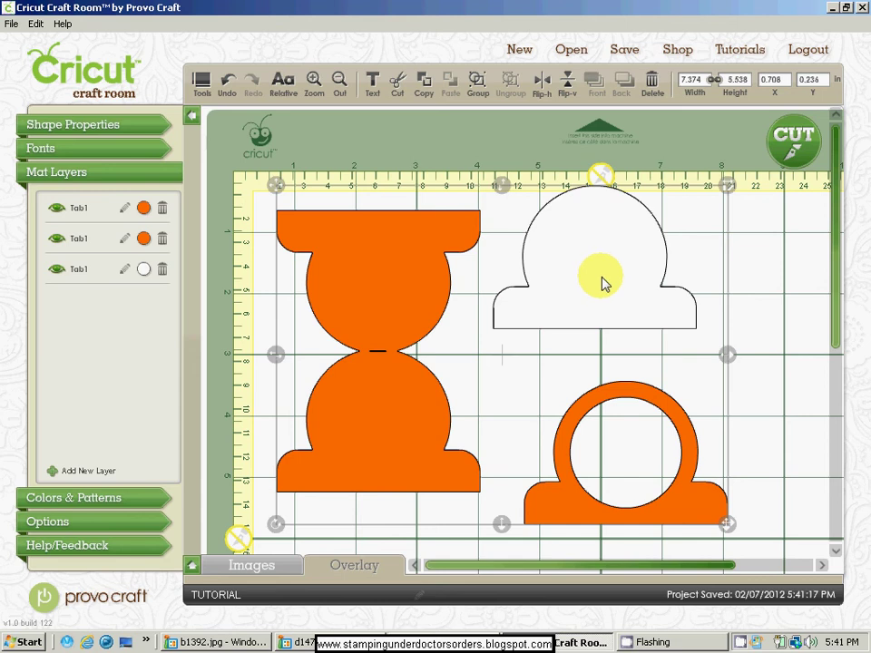
click(739, 291)
Step: Move the white shape to about X 8.24, Y 0.606 in and the orange clock frame to about X 3.562, Y 0.607 in
drag(600, 288, 735, 323)
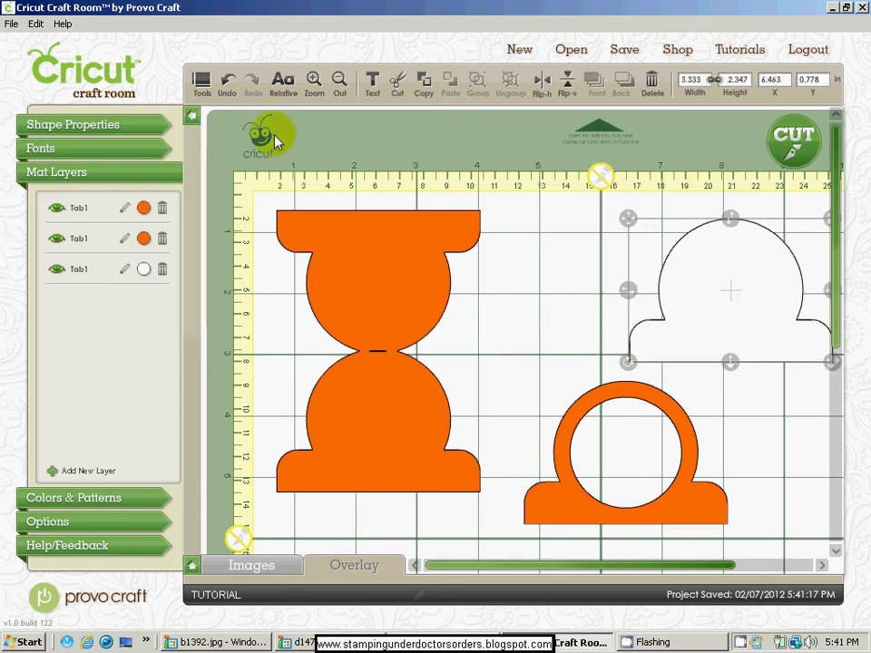
click(339, 81)
drag(615, 234, 694, 226)
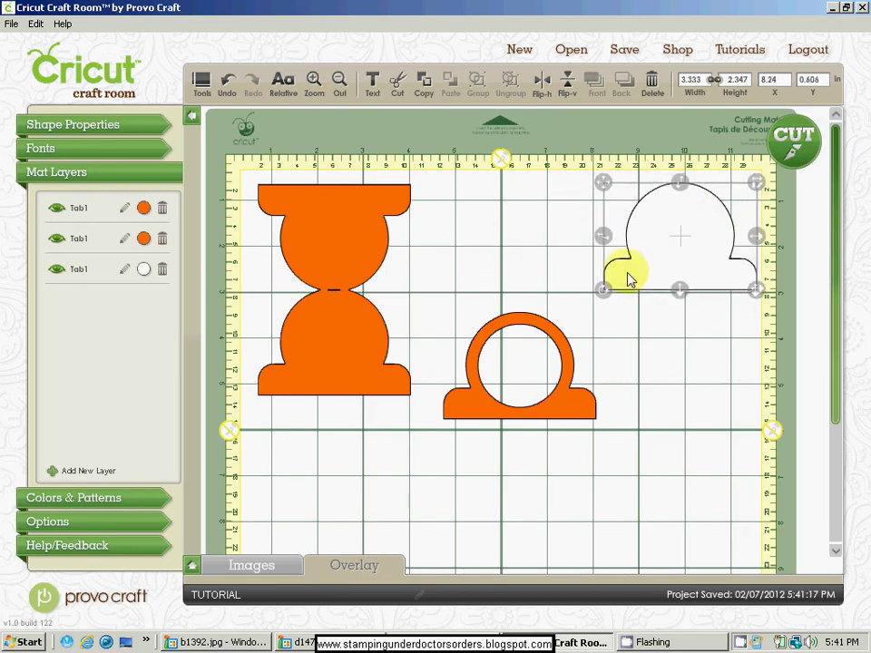
drag(578, 402, 517, 259)
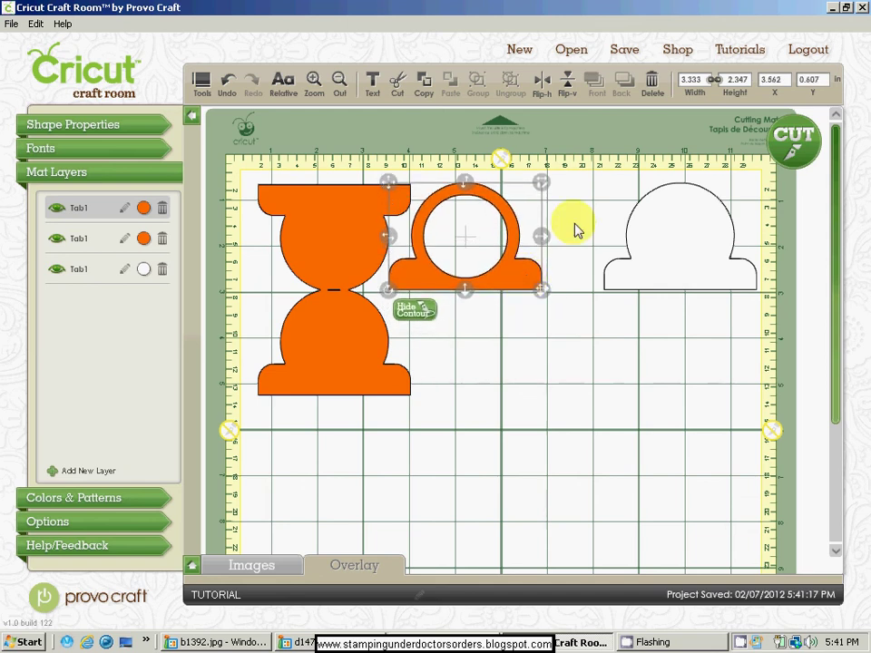
Step: Start cutting the project and choose the Cricut Expression as the device, opening the cut preview
click(796, 145)
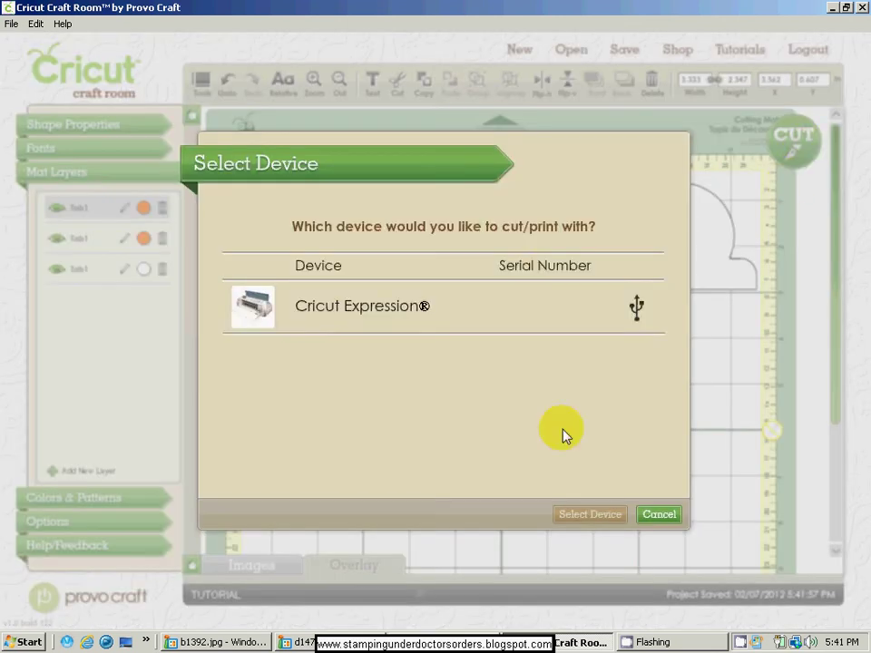
click(520, 305)
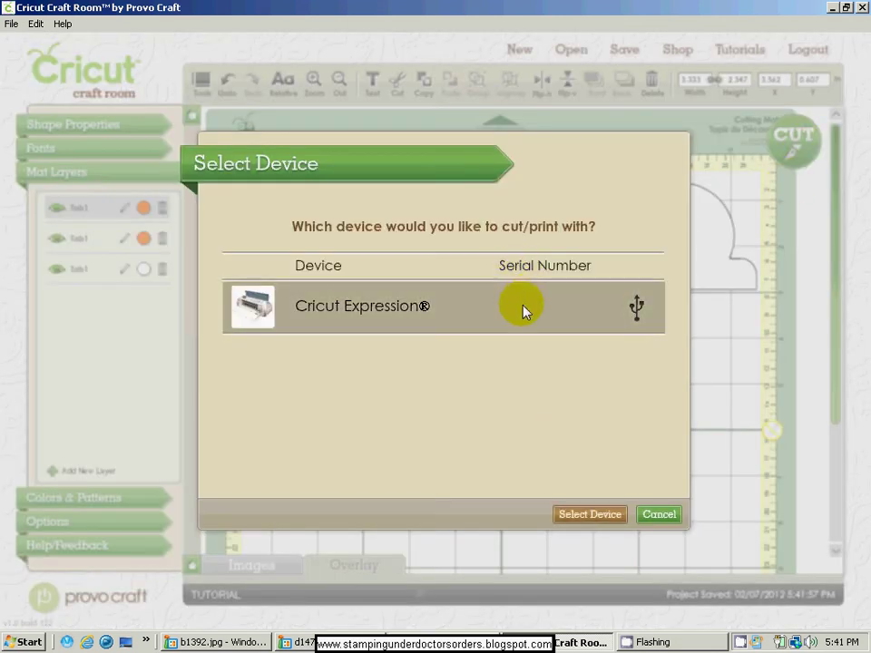
click(588, 514)
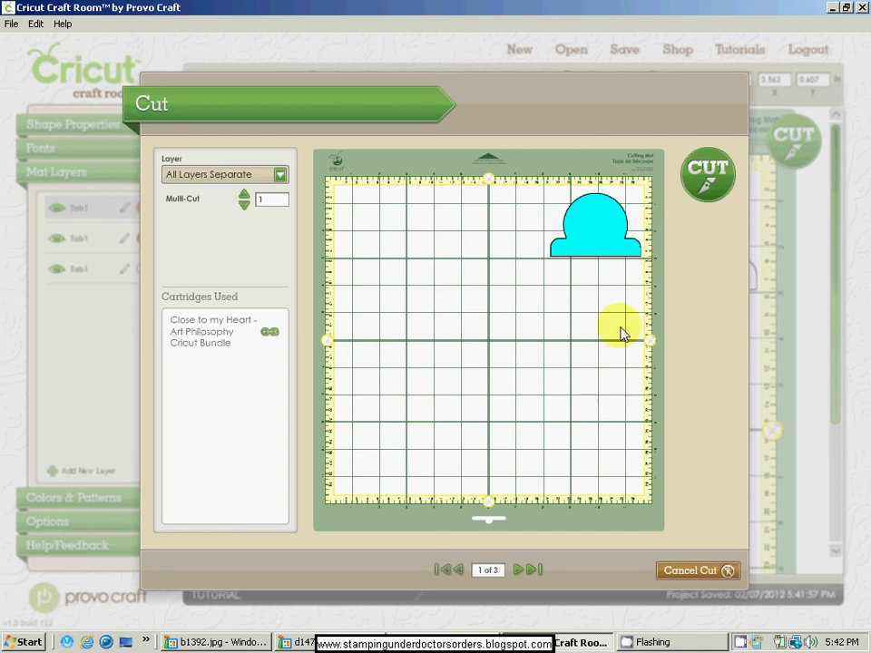
Step: Page through the three separate layer sheets in the cut preview and return to the first one
click(522, 568)
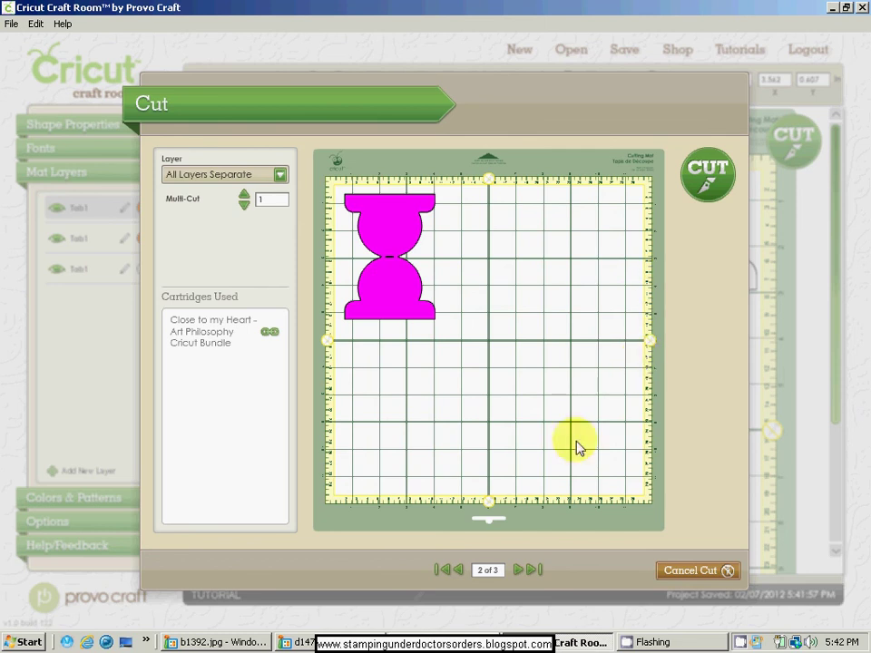
click(520, 569)
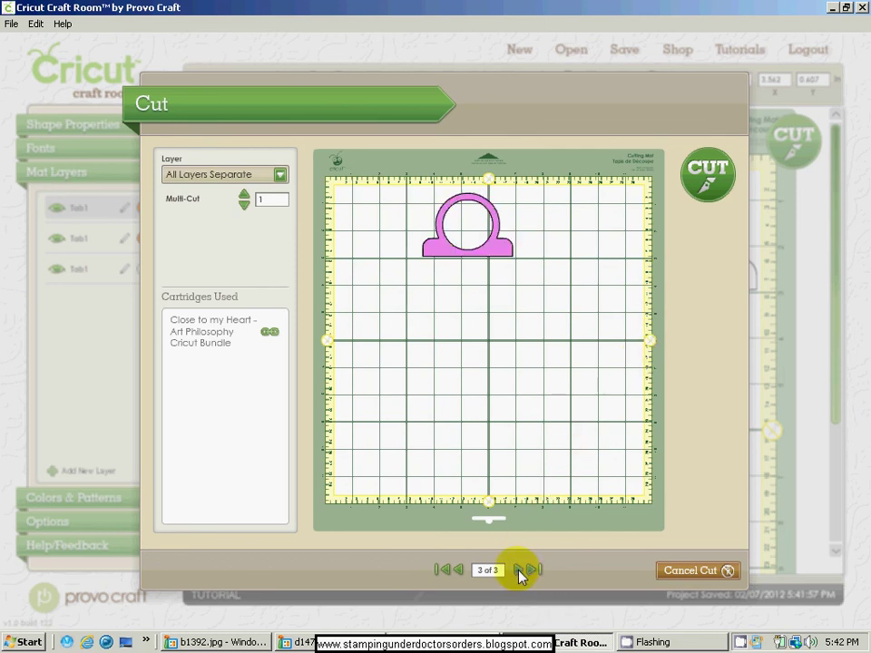
click(459, 571)
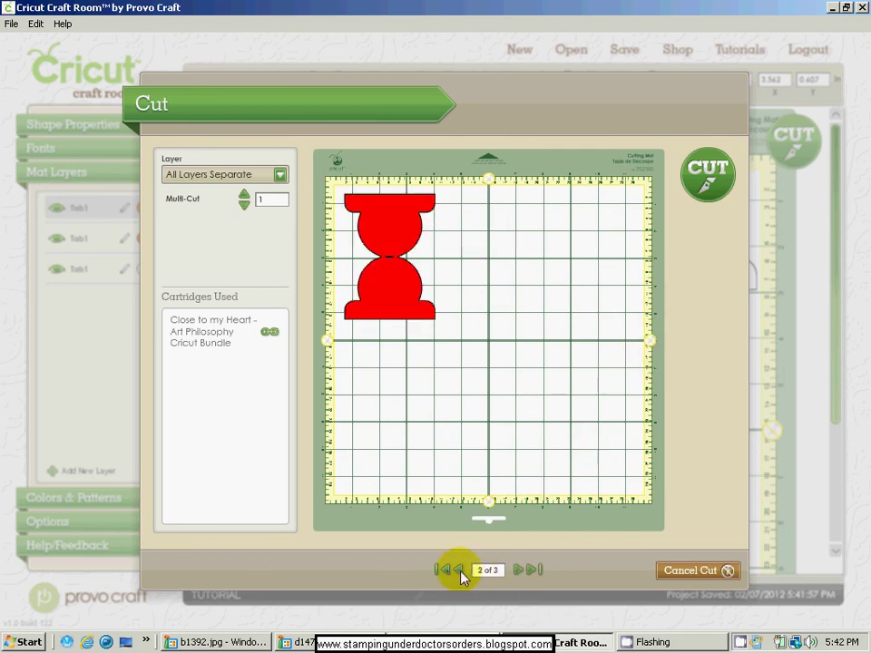
click(459, 570)
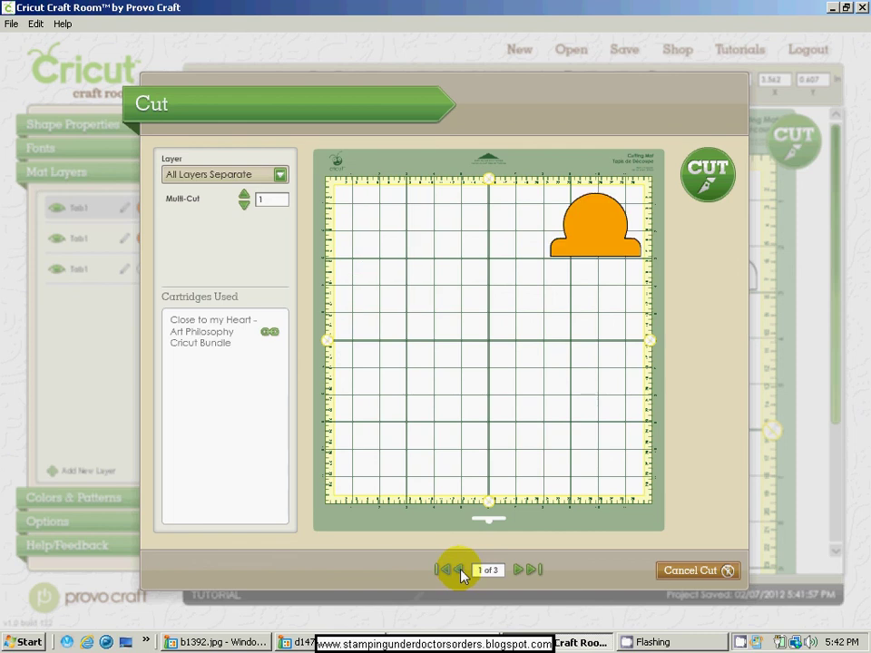
Step: Preview the cut with All Layers One Page and cancel the cut to return to the mat
click(280, 177)
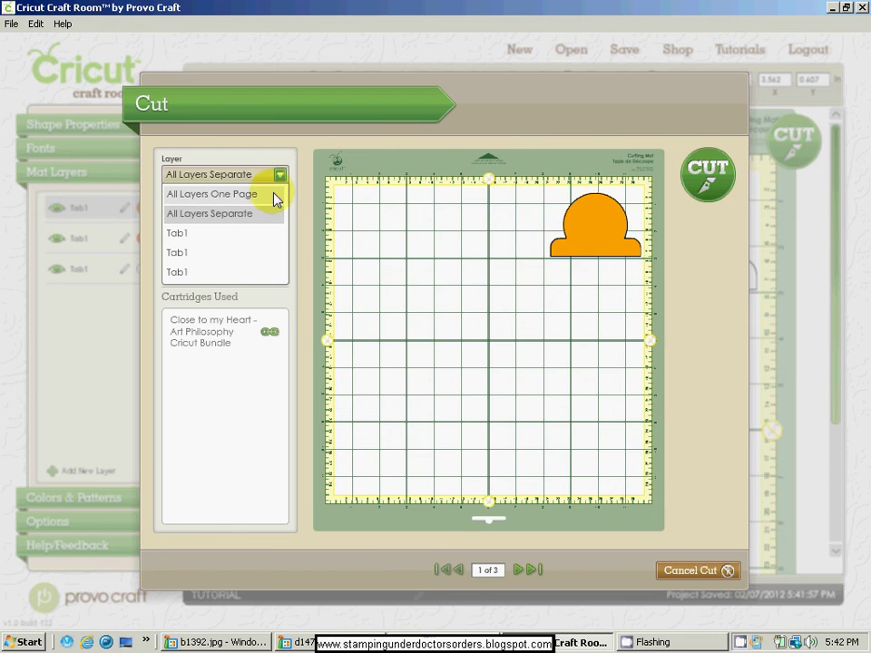
click(227, 194)
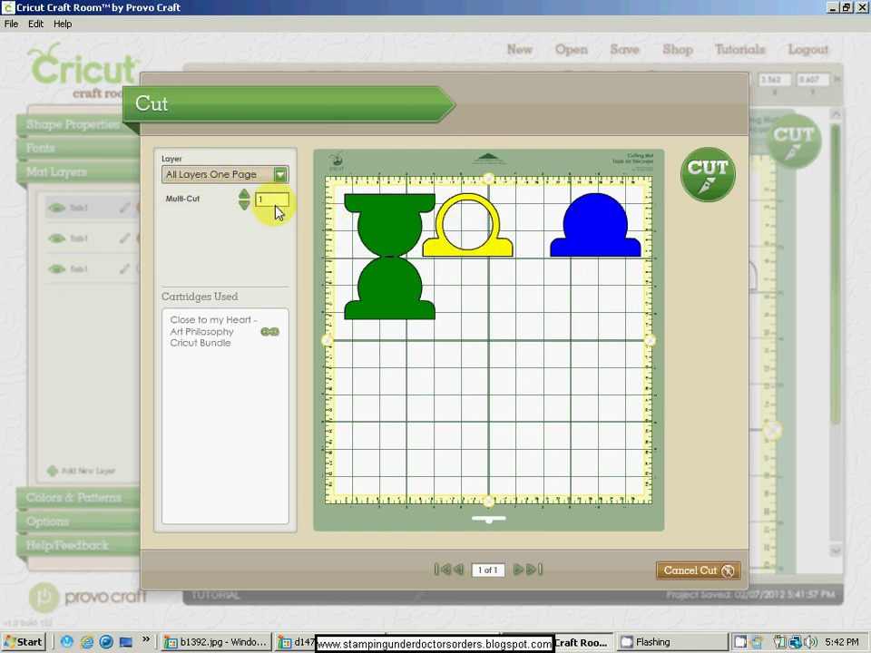
mouse_move(275, 211)
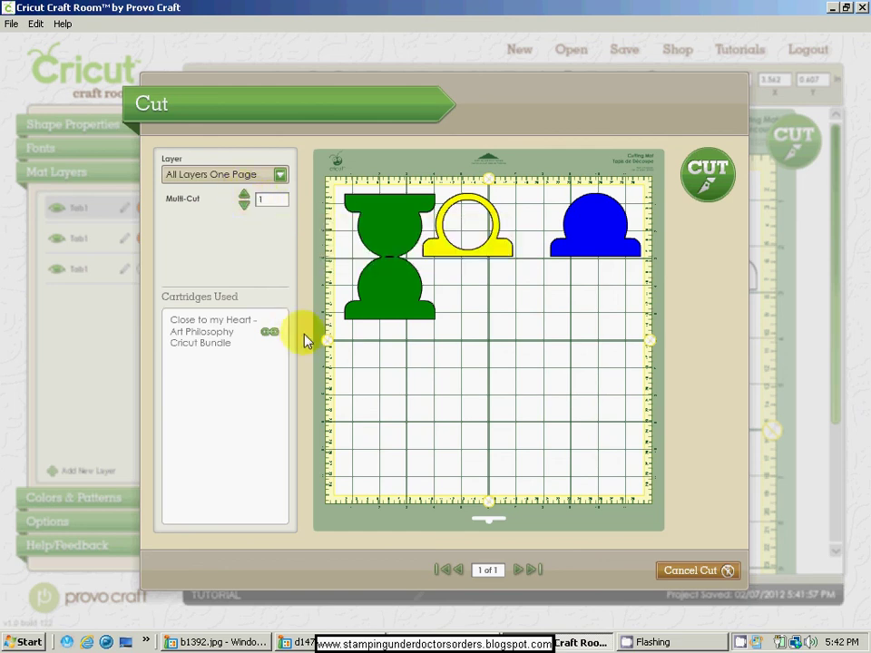
click(693, 572)
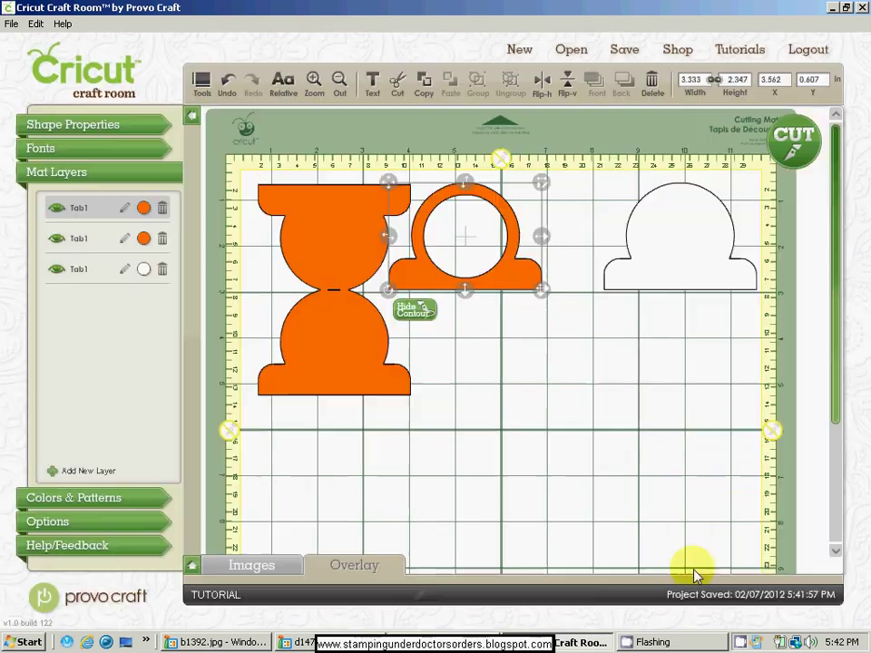
Step: Hide the three Tab1 mat layers and add a new layer for text
click(57, 152)
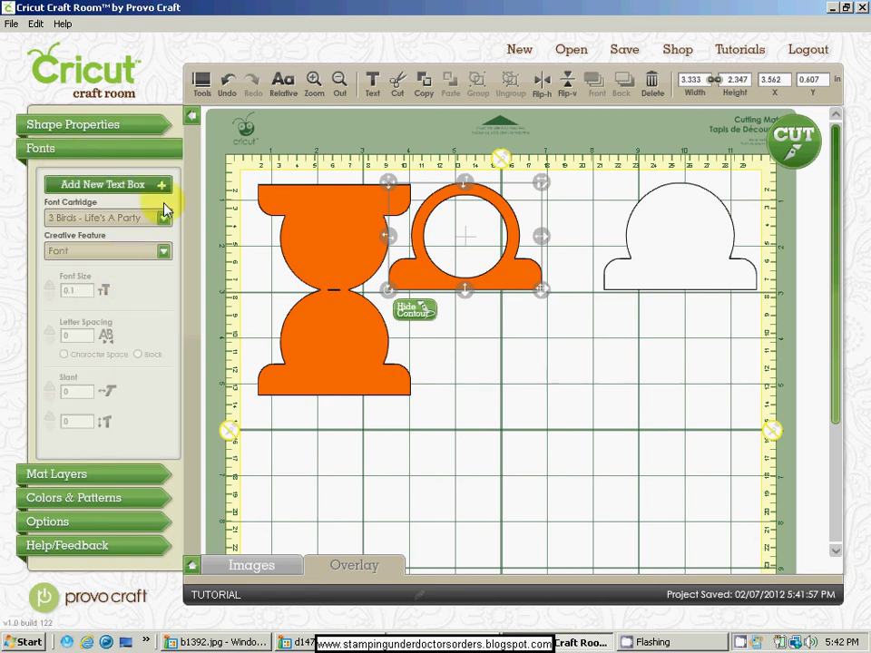
click(68, 475)
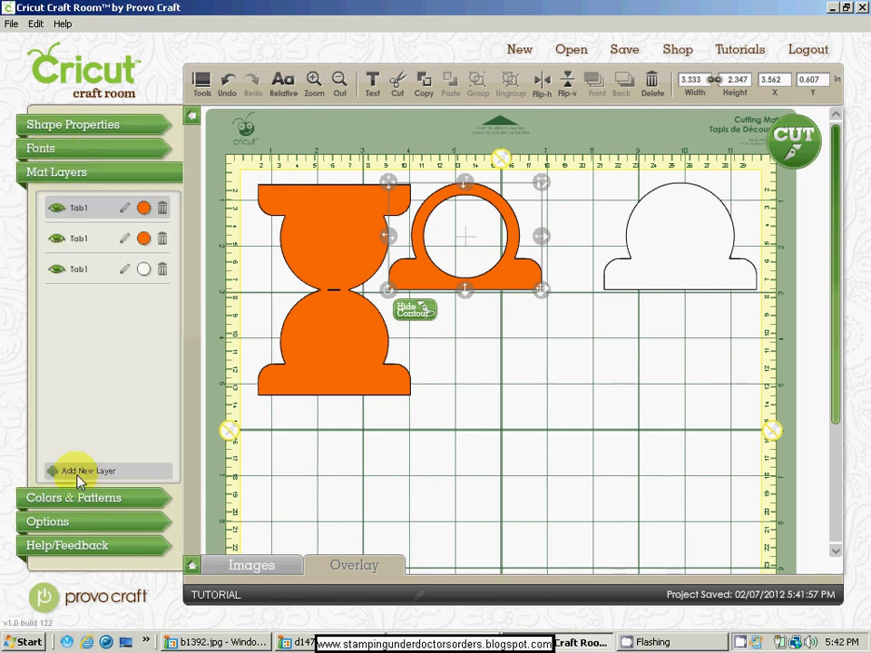
click(56, 209)
click(56, 238)
click(56, 268)
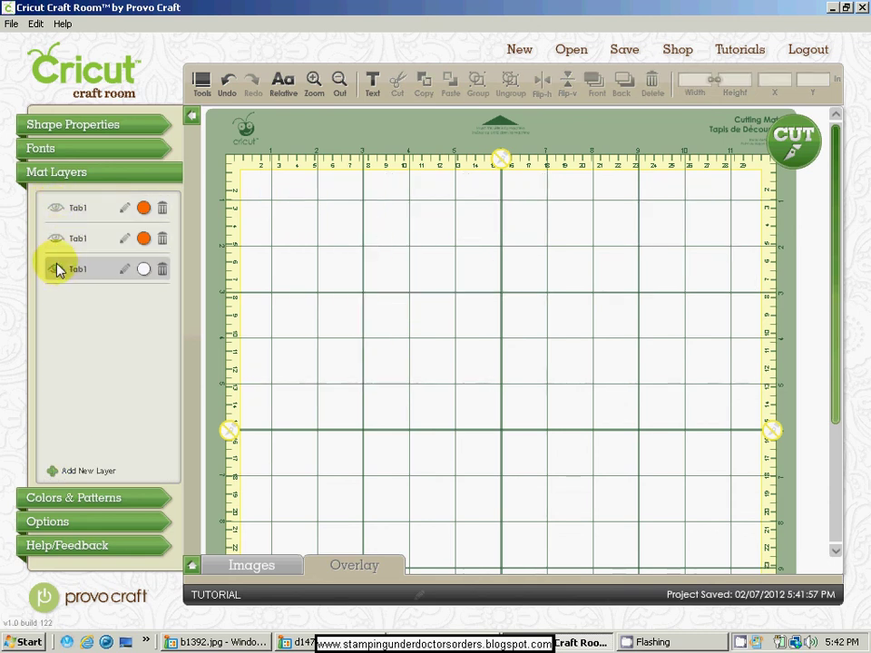
click(71, 472)
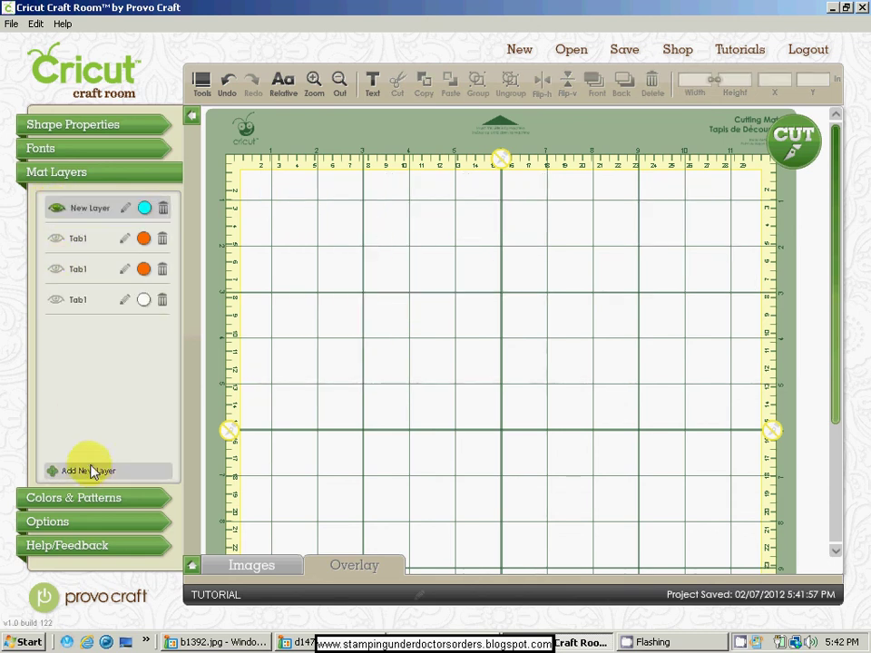
Step: Set the font cartridge to Close to my Heart - Art Philosophy and view its Creative Feature options
click(105, 150)
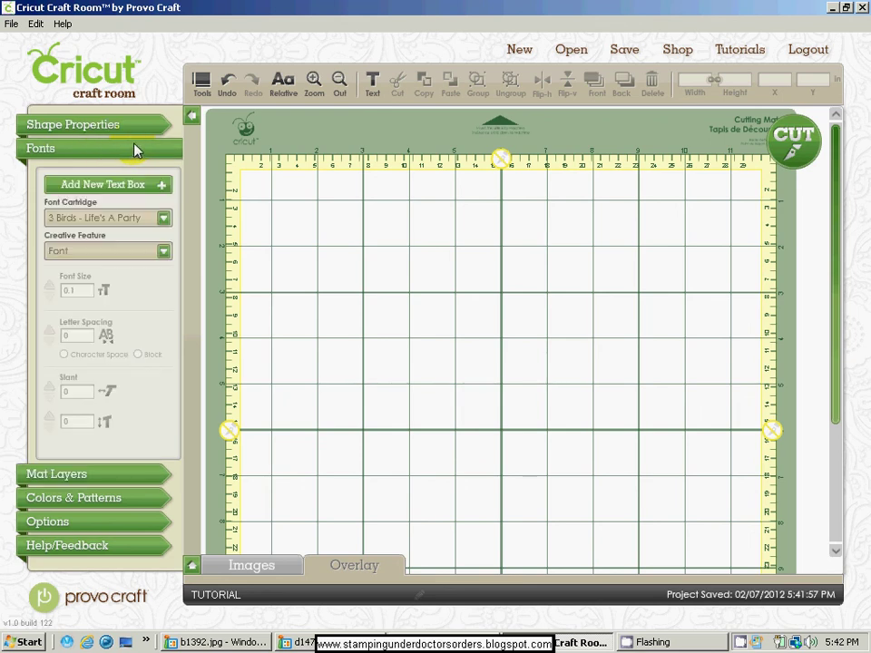
click(164, 221)
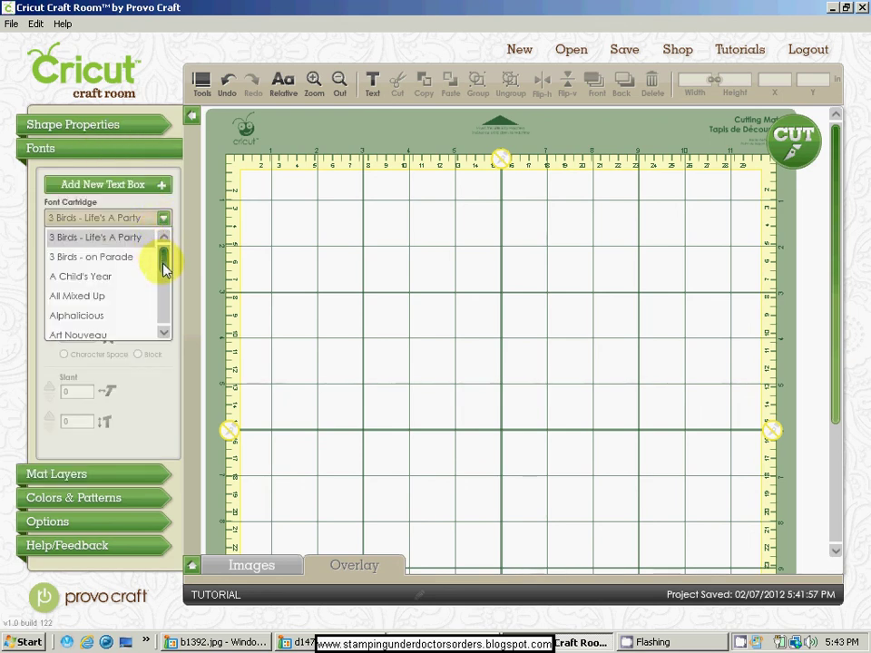
drag(164, 266, 165, 273)
scroll(164, 273, down, 2)
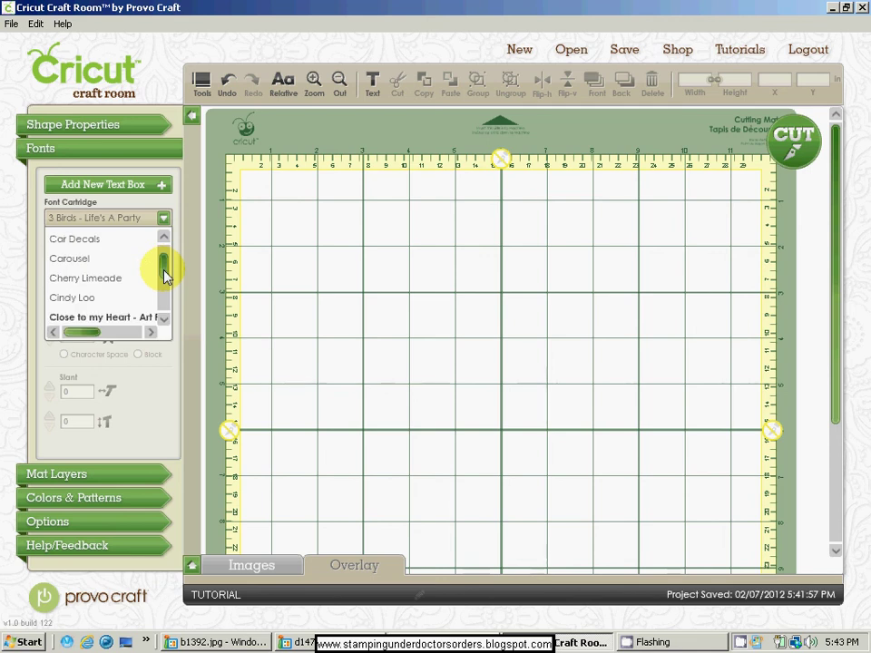
click(152, 317)
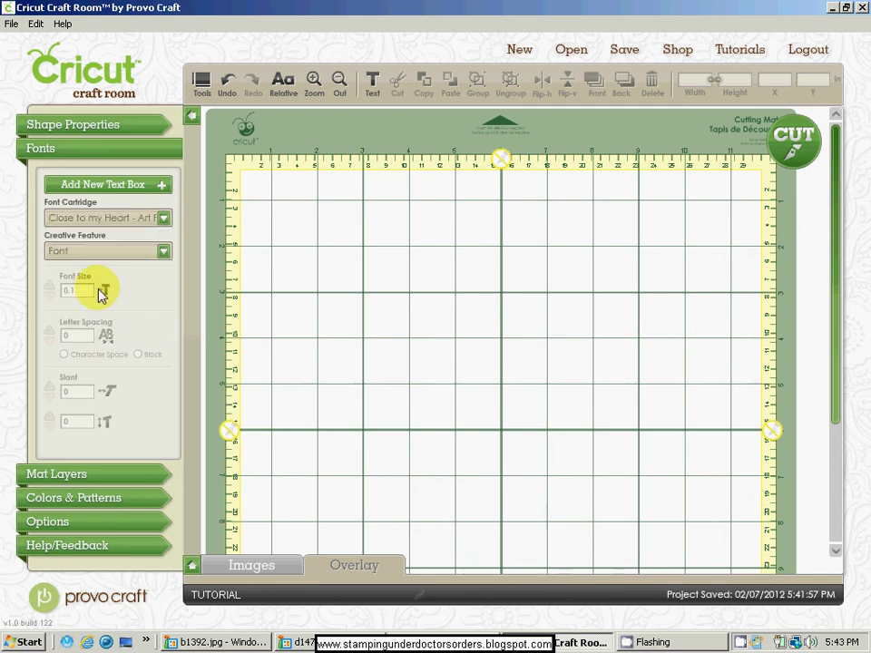
click(164, 251)
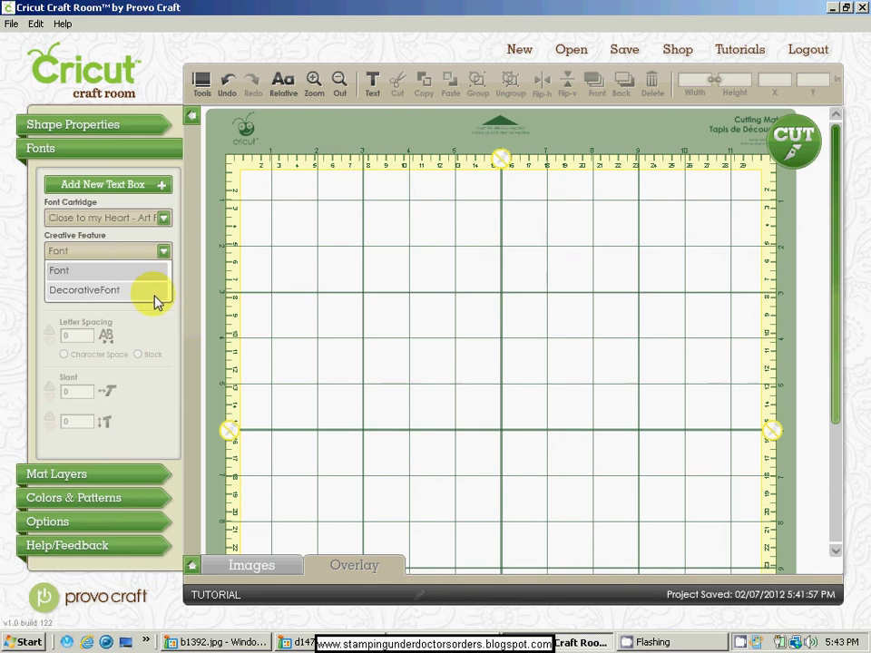
Step: Add a new text box on the mat and enter a first name in it
click(141, 189)
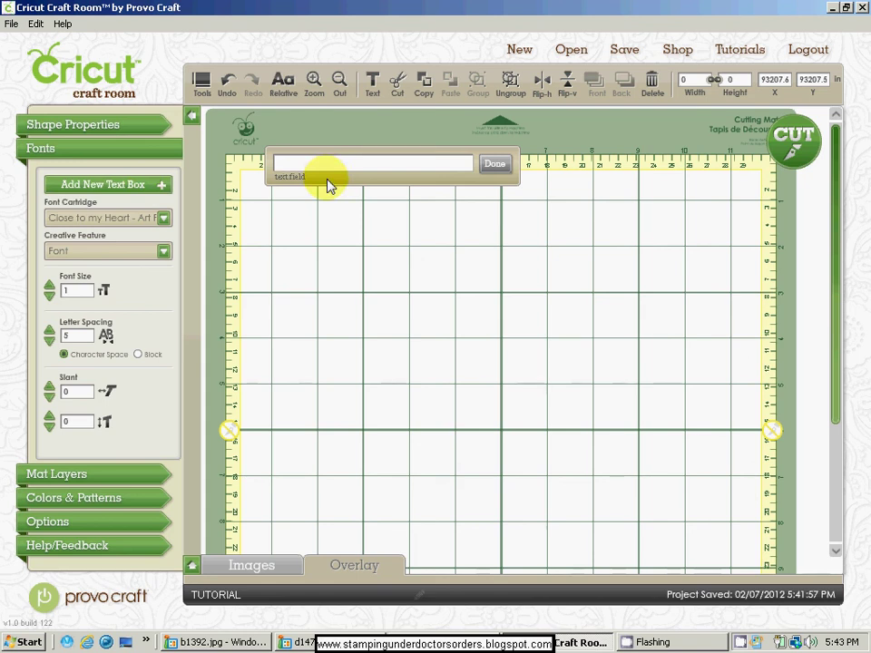
text(D)
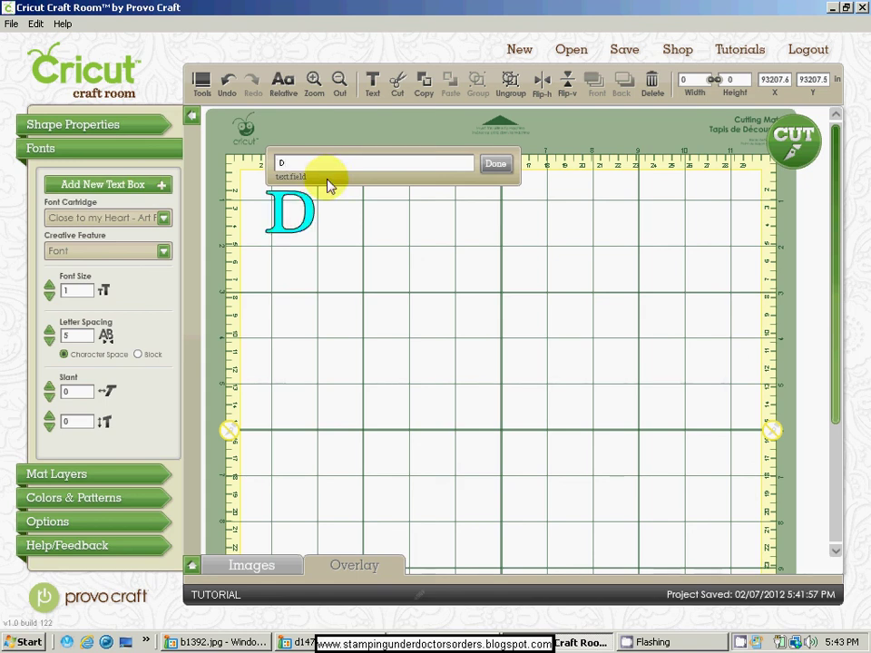
text(a)
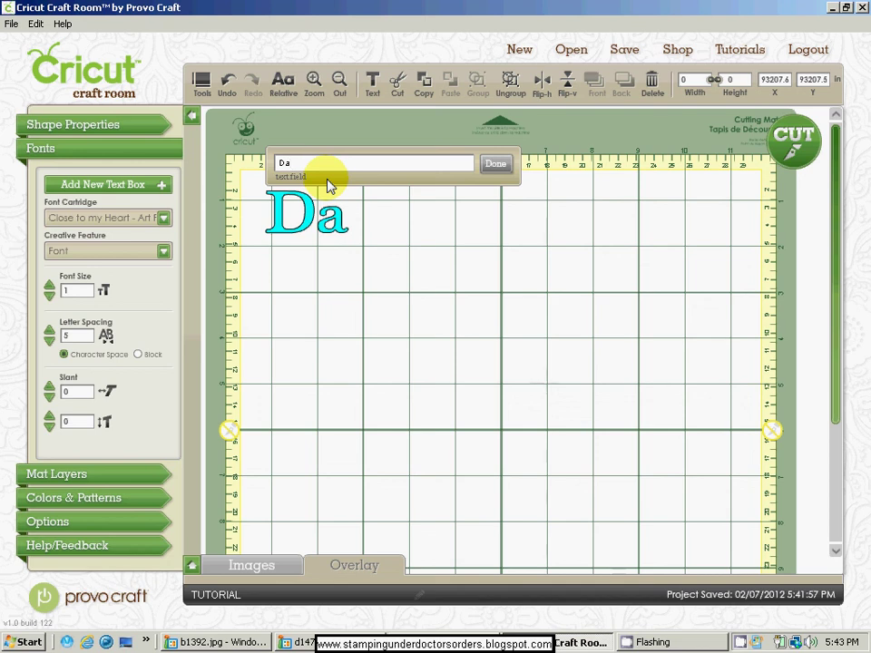
text(rla)
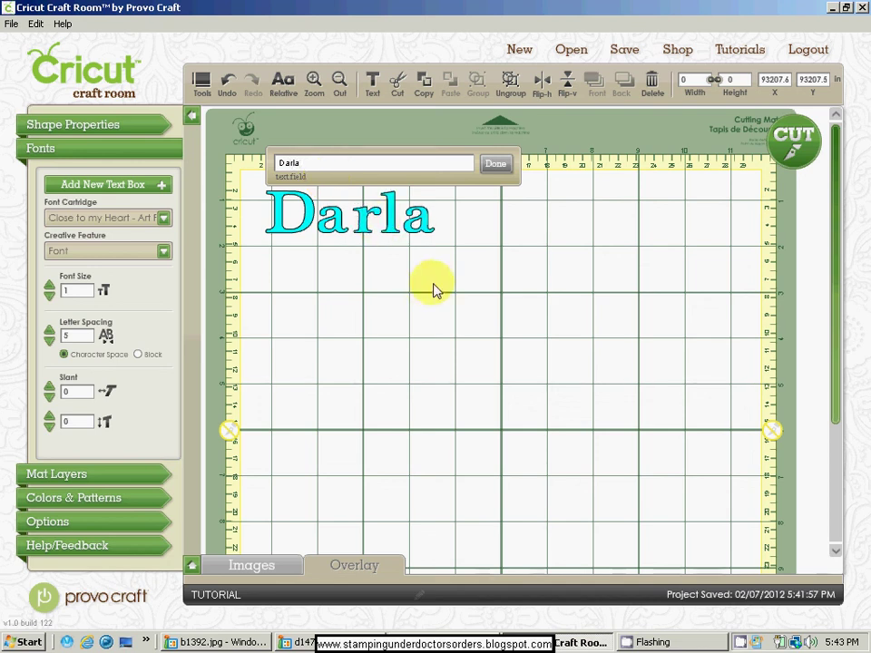
Step: Set the name text's font size to 2.2 and its letter spacing to -4 so the letters weld together
click(50, 285)
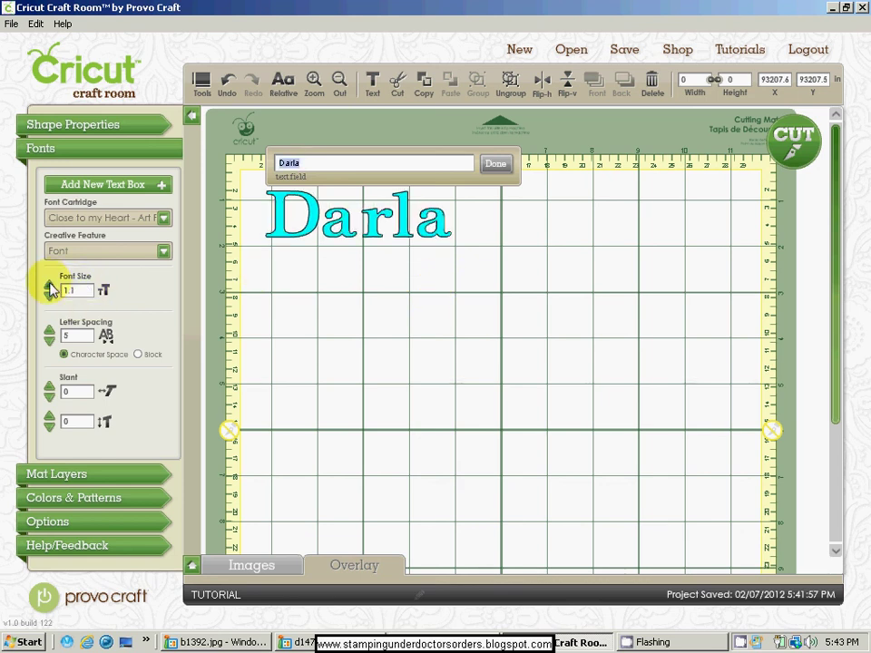
click(50, 285)
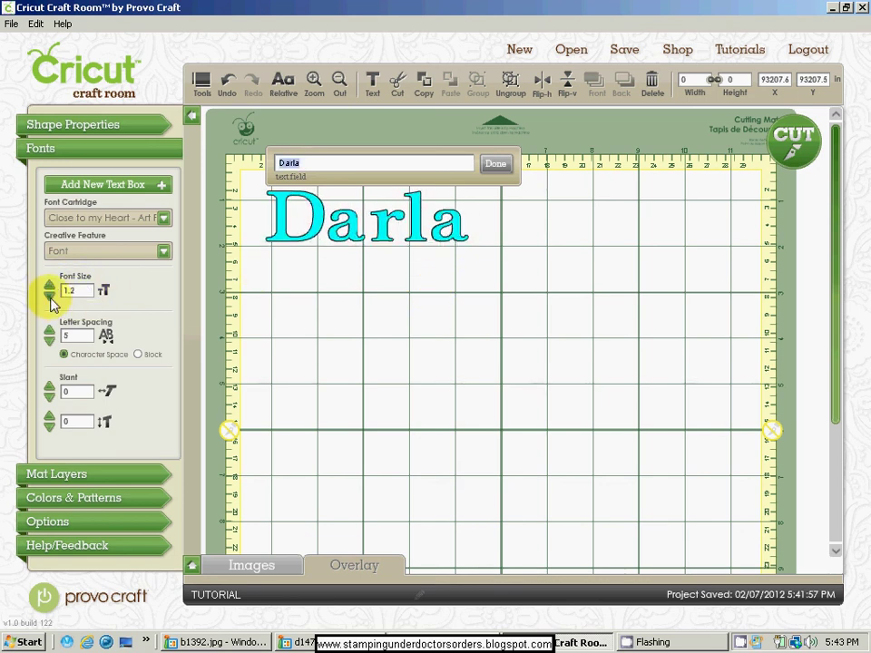
click(50, 286)
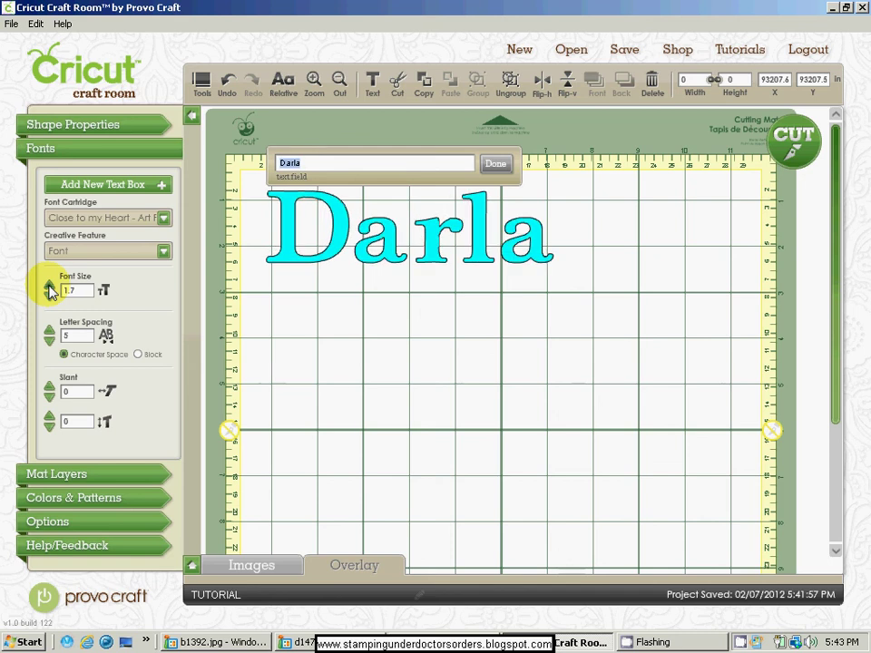
click(50, 286)
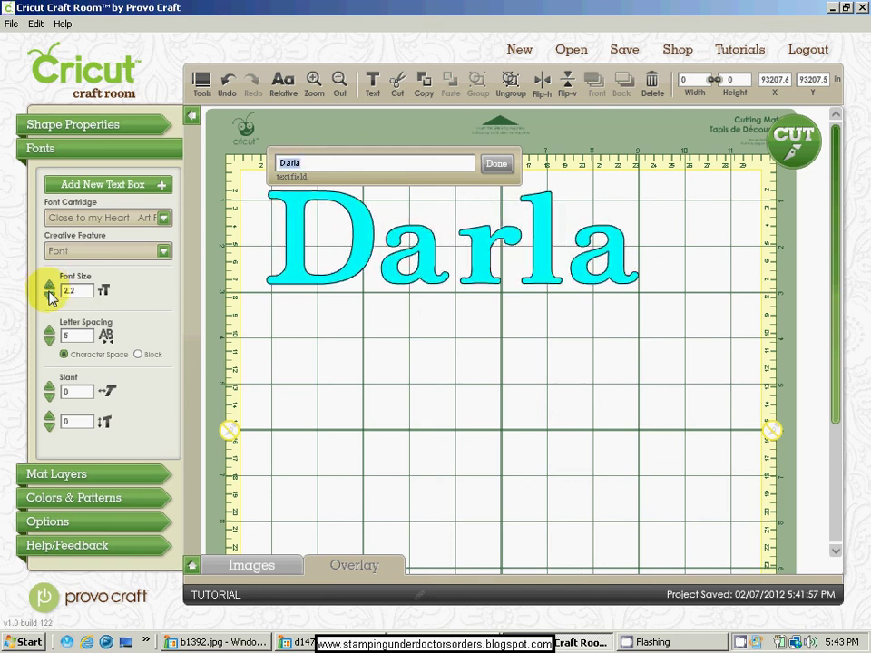
click(50, 342)
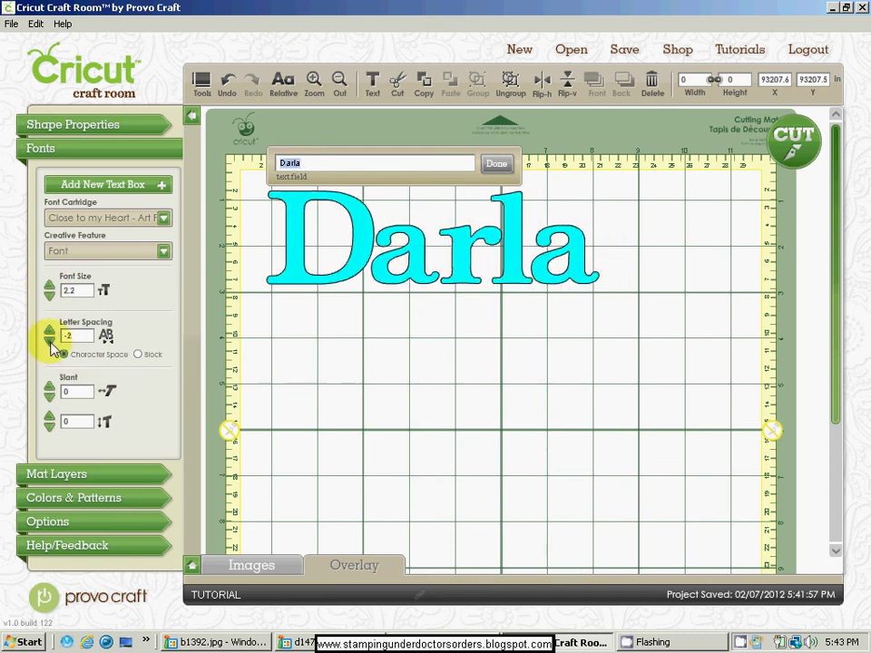
click(50, 343)
click(50, 343)
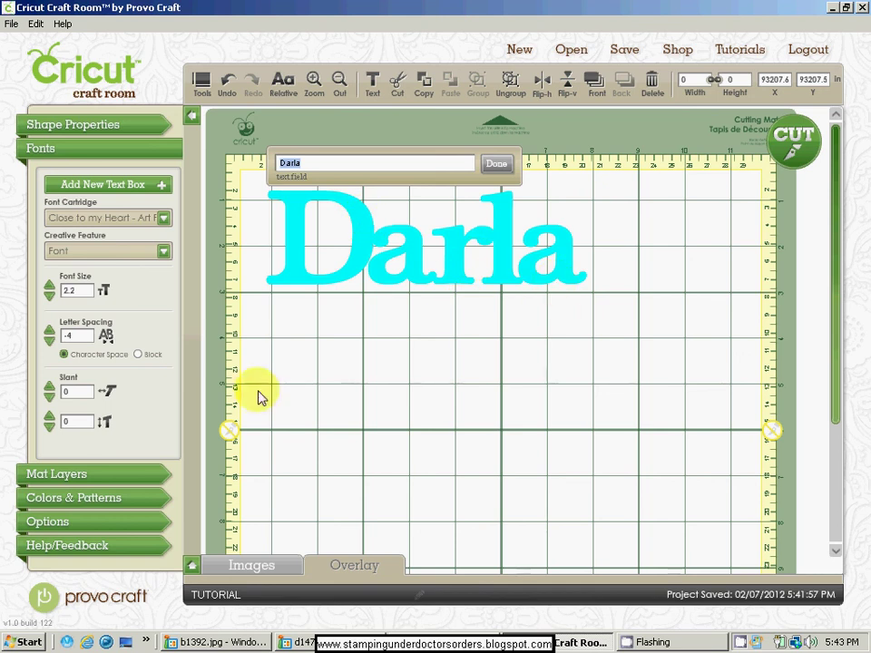
Step: Set the horizontal slant of the name text to 7
click(49, 386)
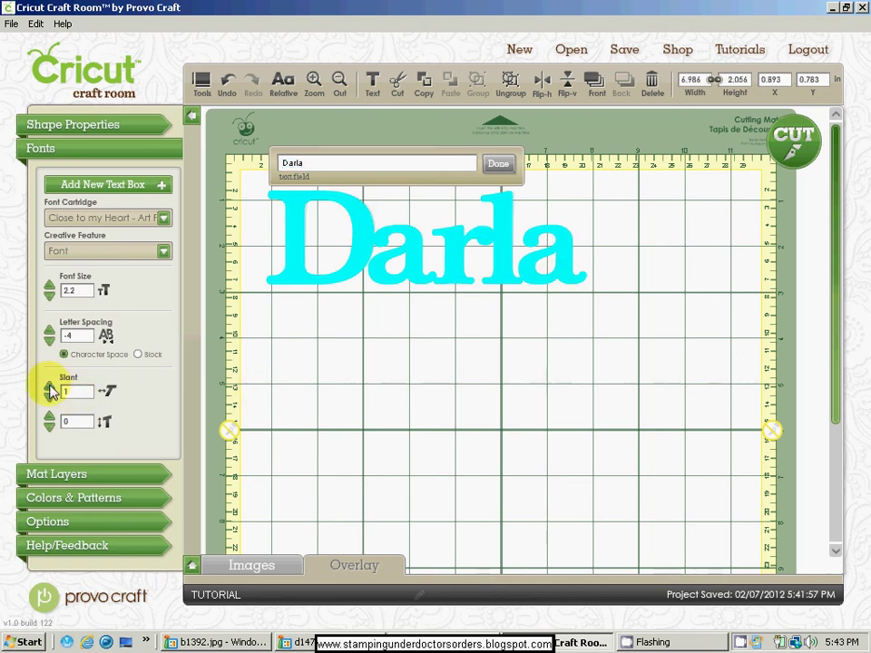
click(49, 386)
click(49, 387)
click(49, 386)
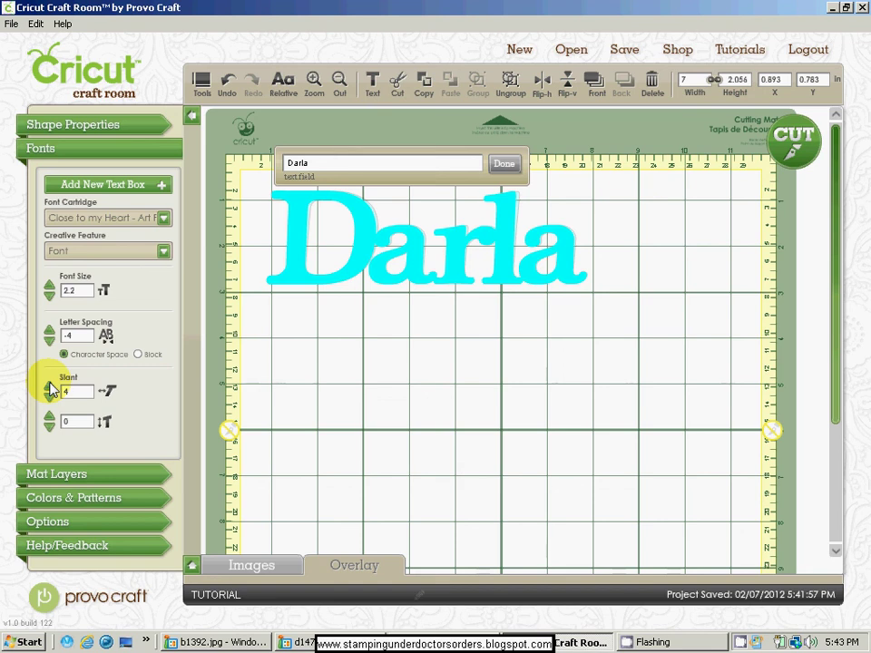
click(49, 386)
click(49, 386)
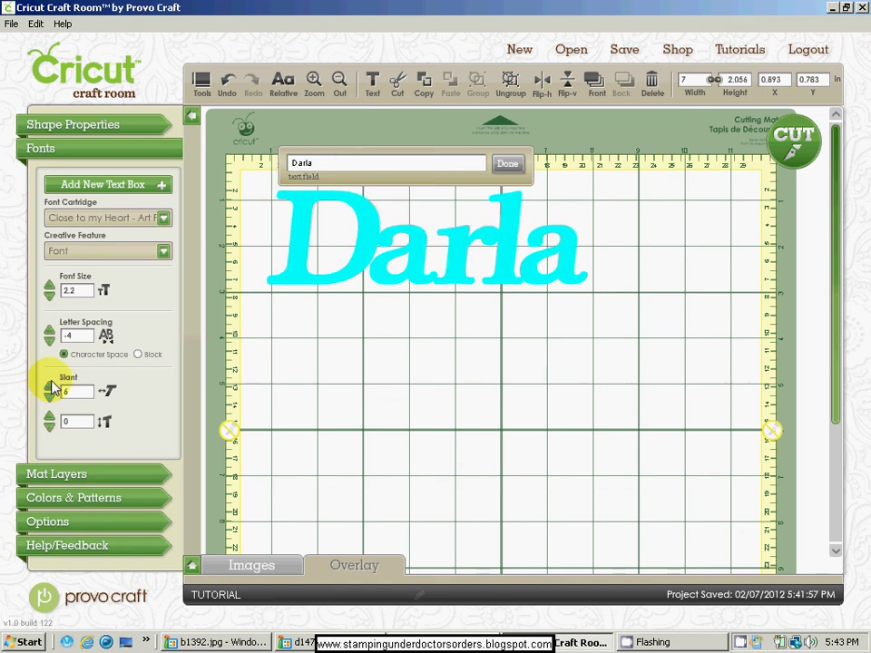
click(50, 387)
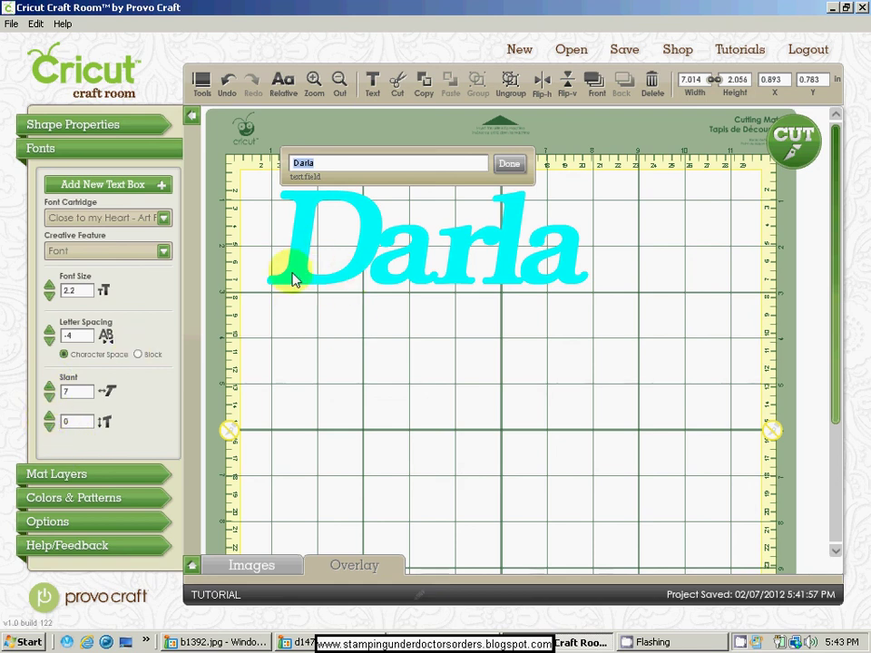
Step: Finish editing the name text and delete it from the mat
click(520, 168)
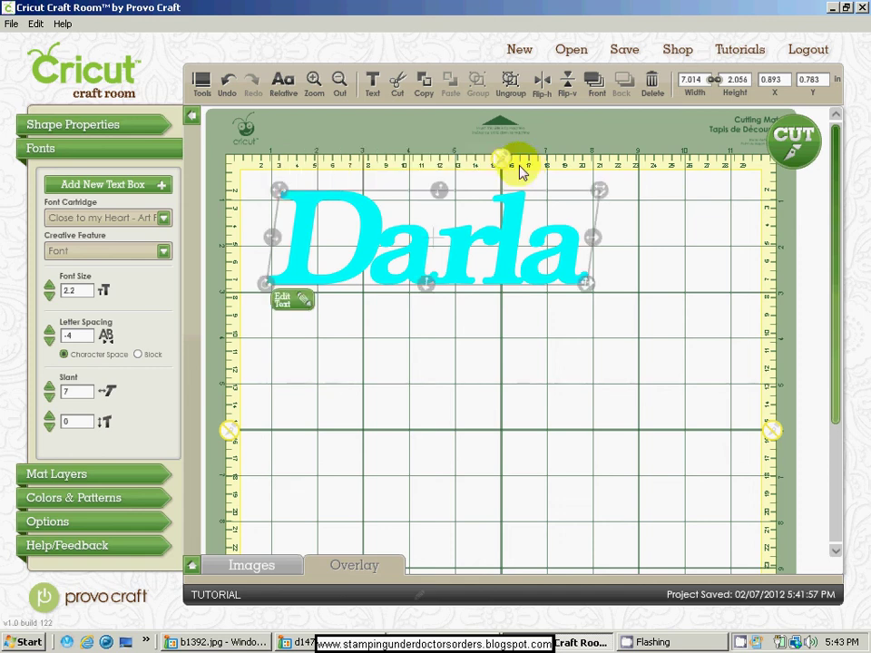
key(Delete)
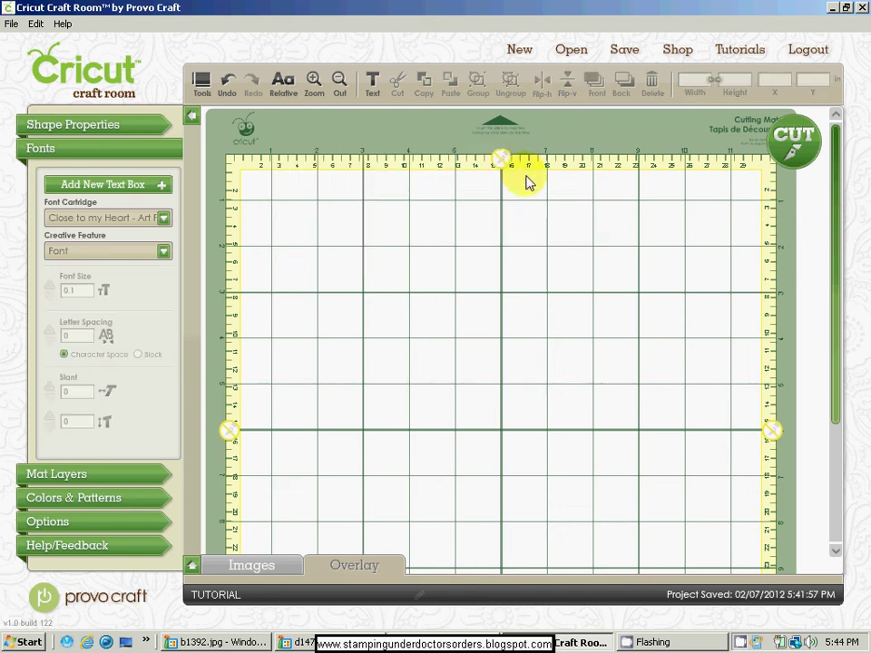
Step: Show the cartridge image keypad below the mat and try the Relative sizing toggle
click(199, 90)
click(200, 88)
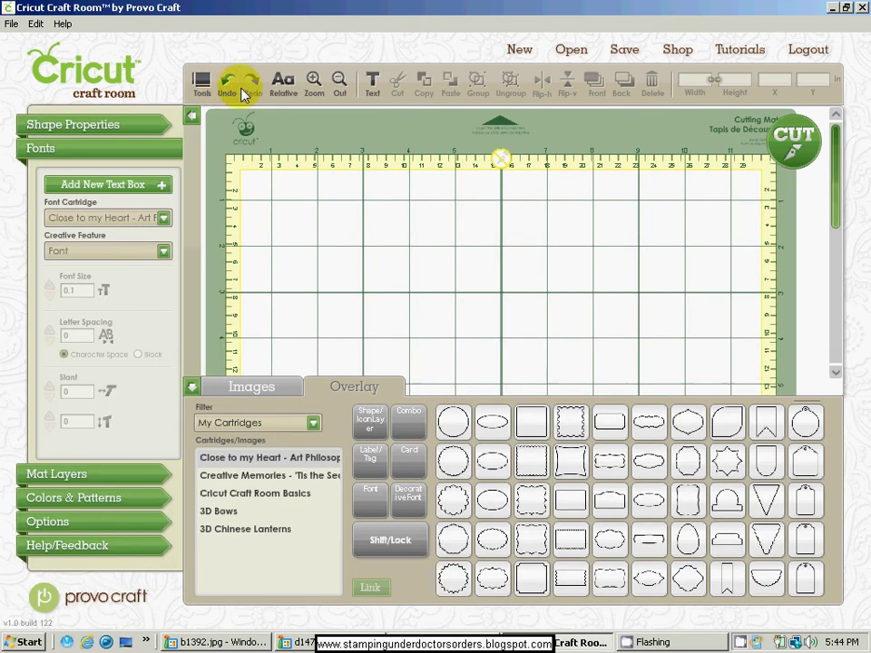
click(290, 82)
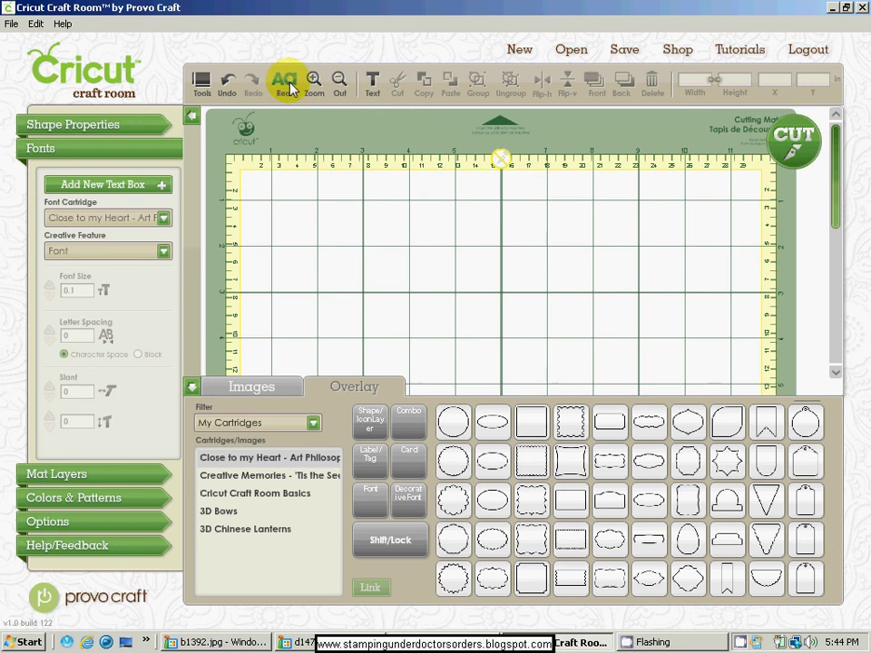
click(290, 82)
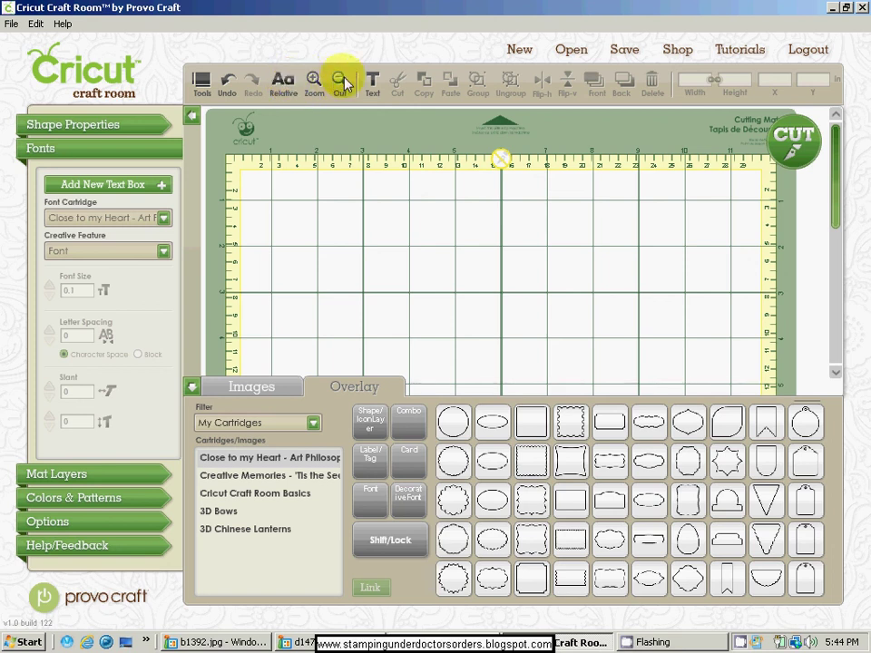